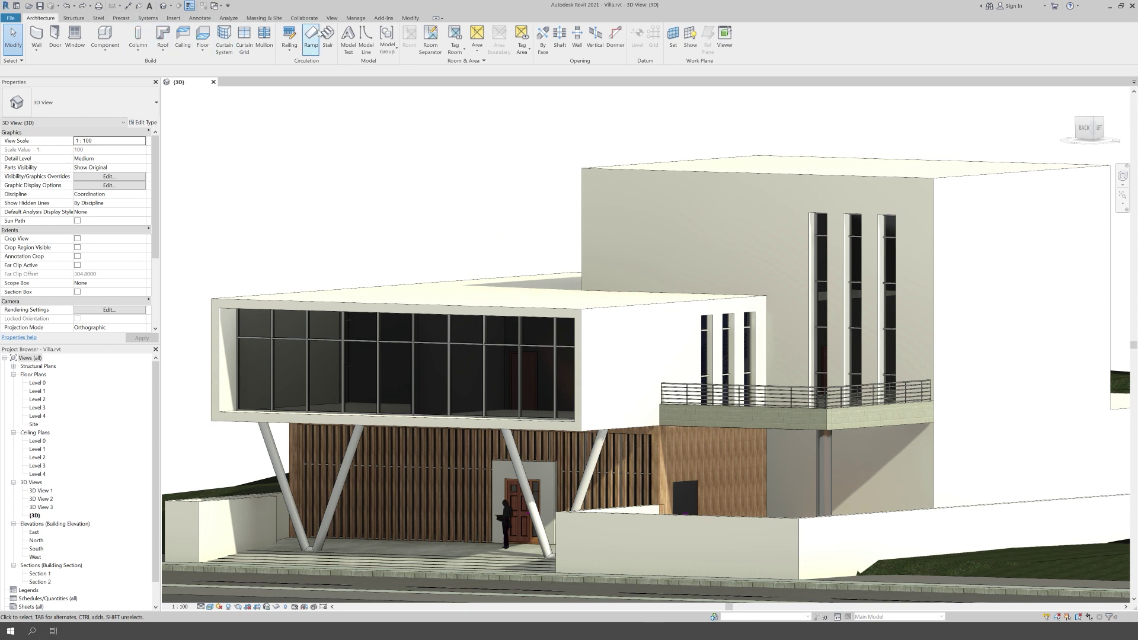
Select the balcony railing and bring up the Design Options dialog from the Manage tab.
left_click(355, 17)
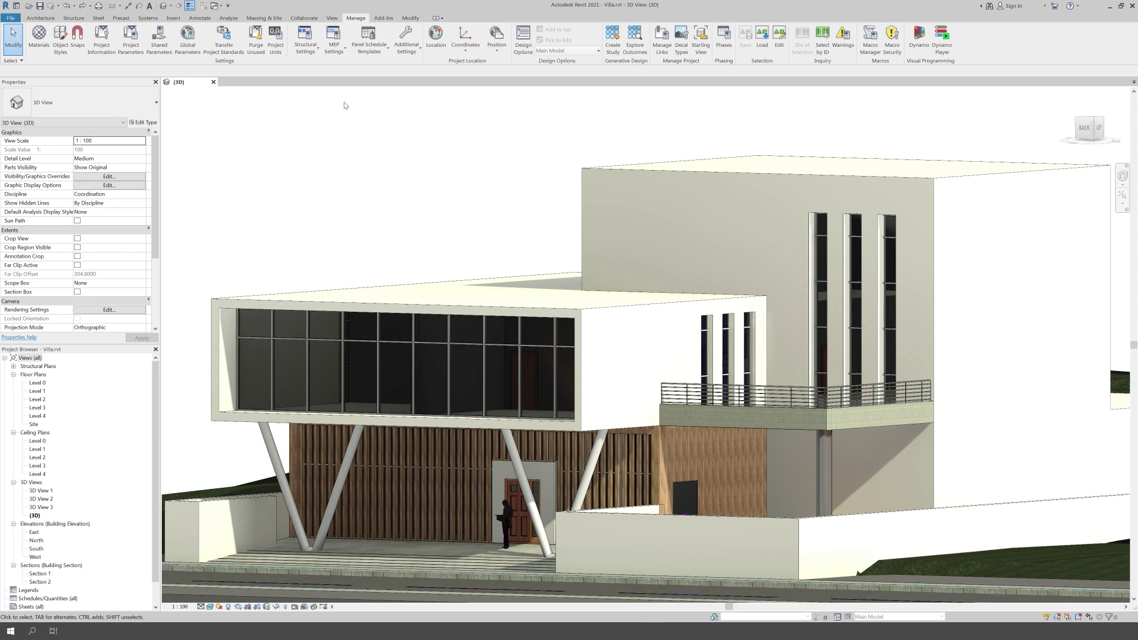
left_click(804, 397)
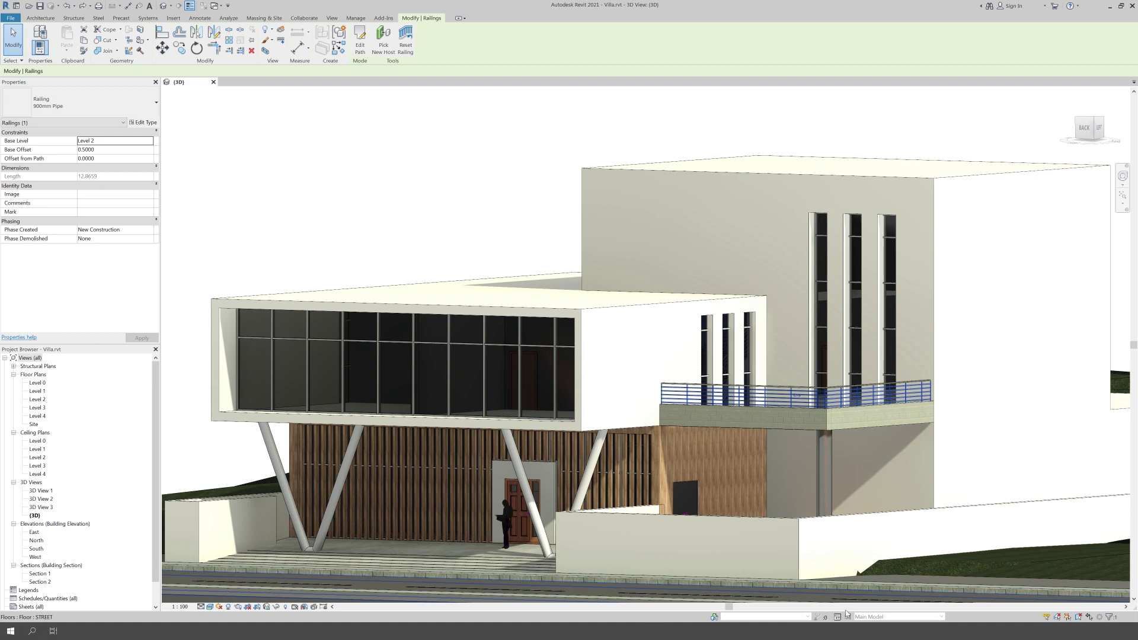
left_click(519, 263)
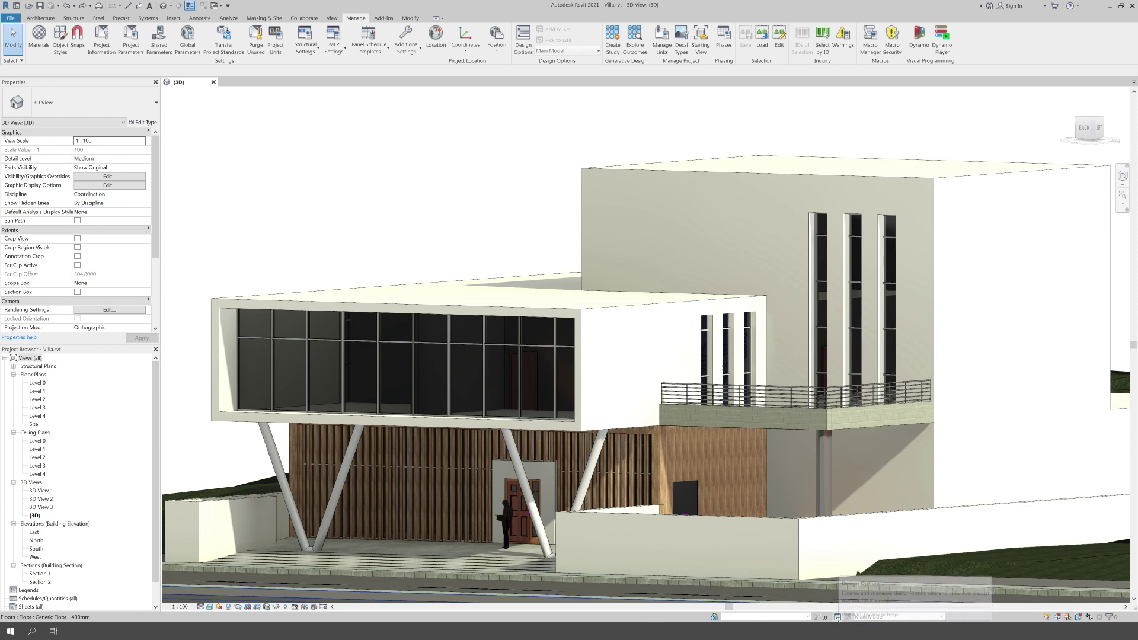
left_click(795, 396)
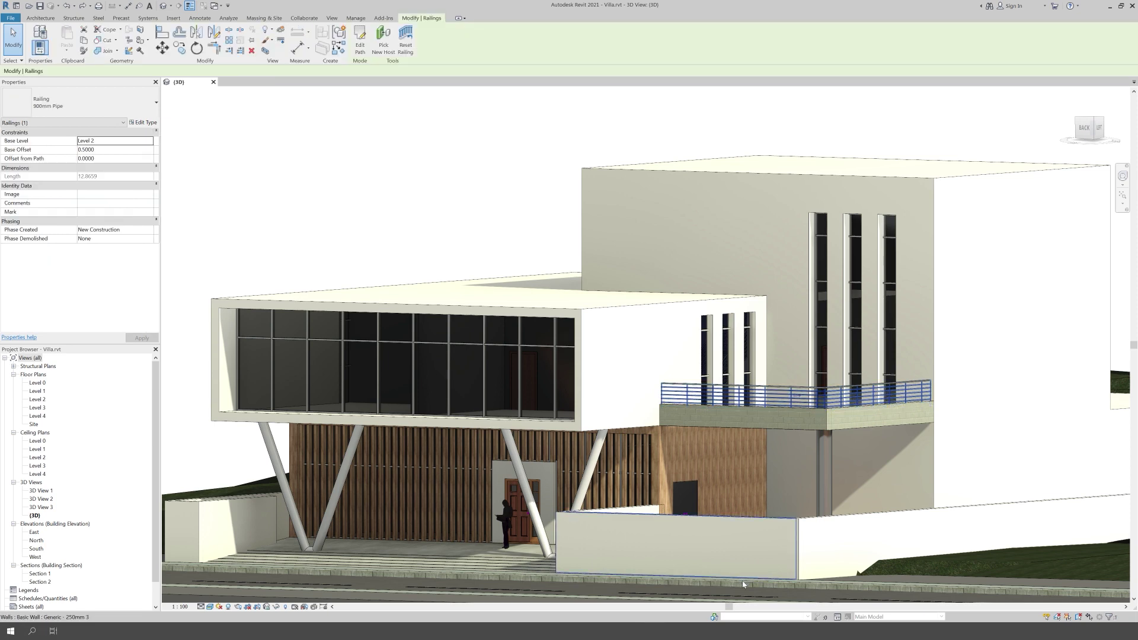
left_click(840, 618)
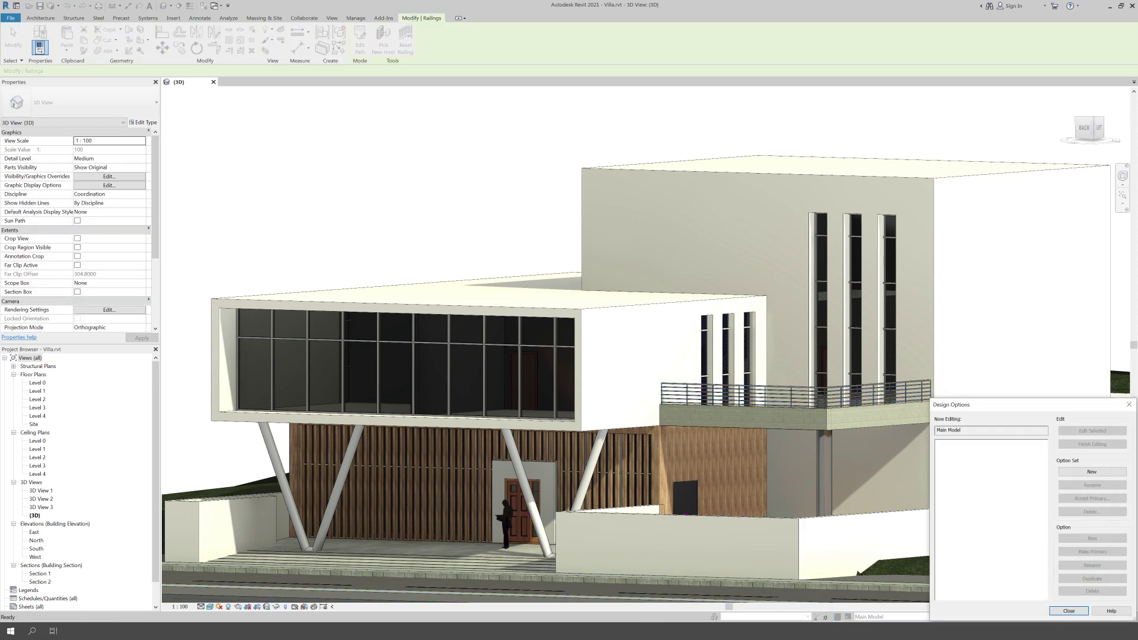
Add a new option set, rename it to Railing, and select its primary Option 1.
left_click_drag(970, 405, 457, 174)
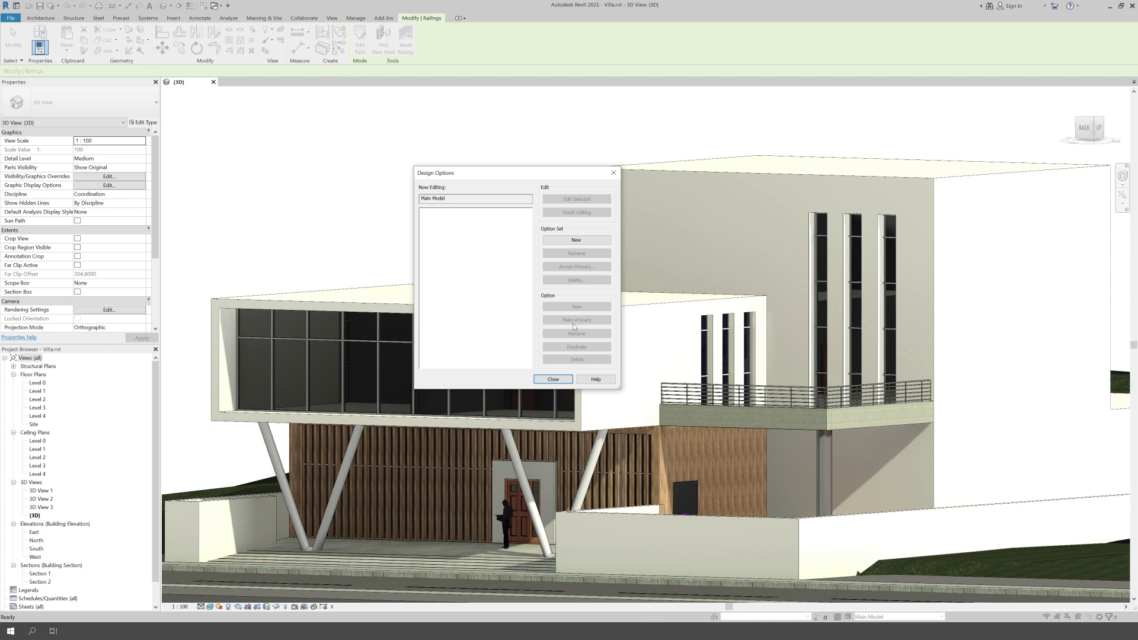
left_click(577, 240)
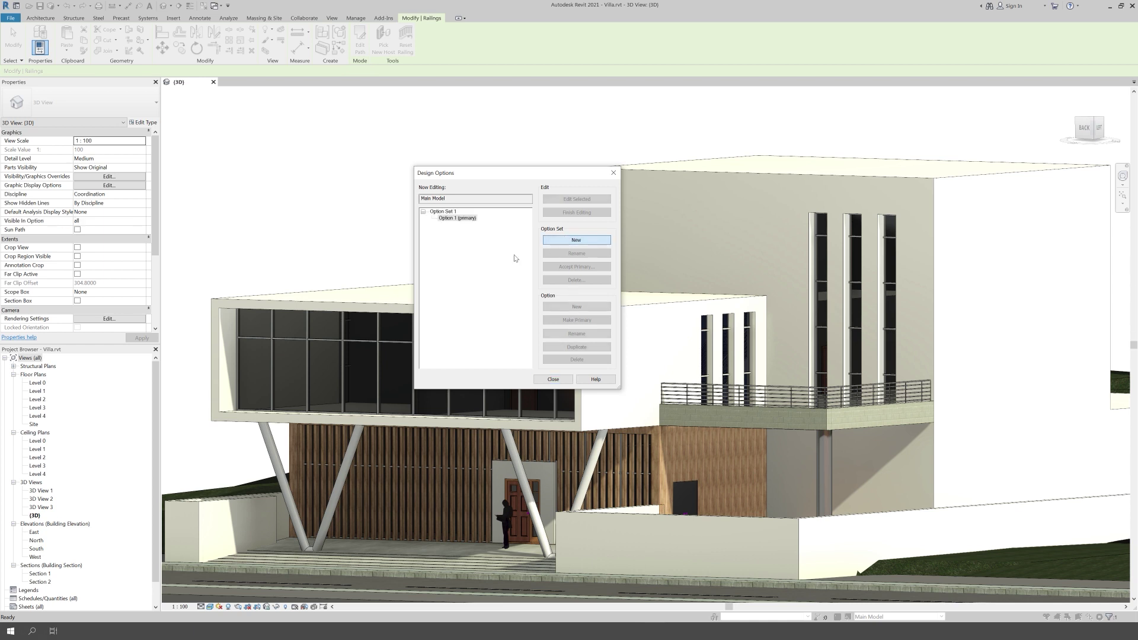
left_click(444, 212)
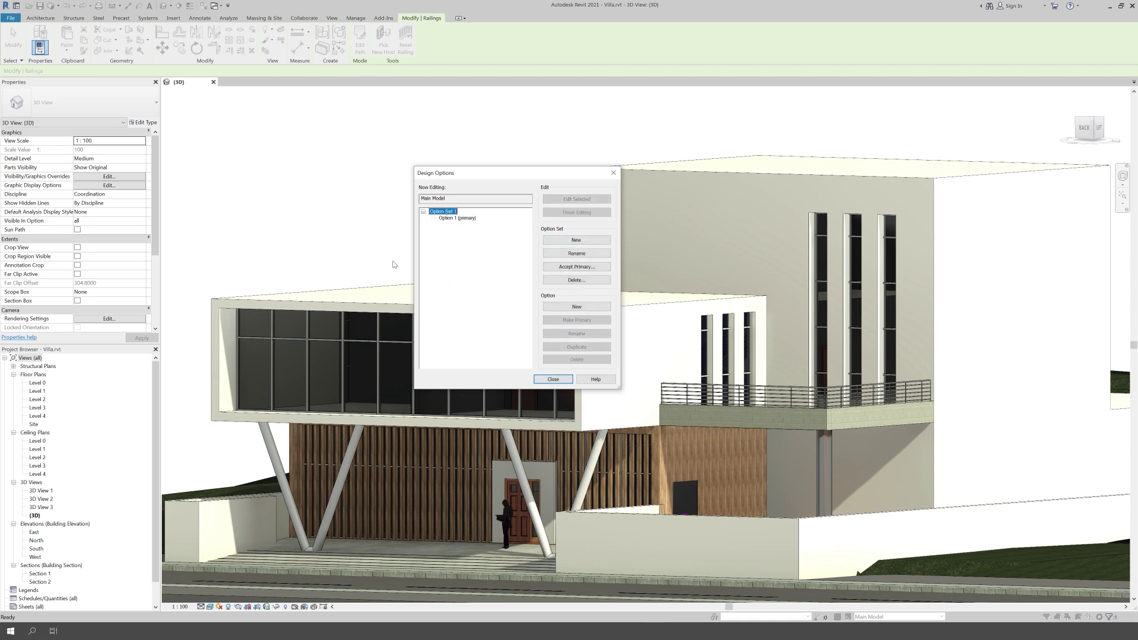
left_click(576, 253)
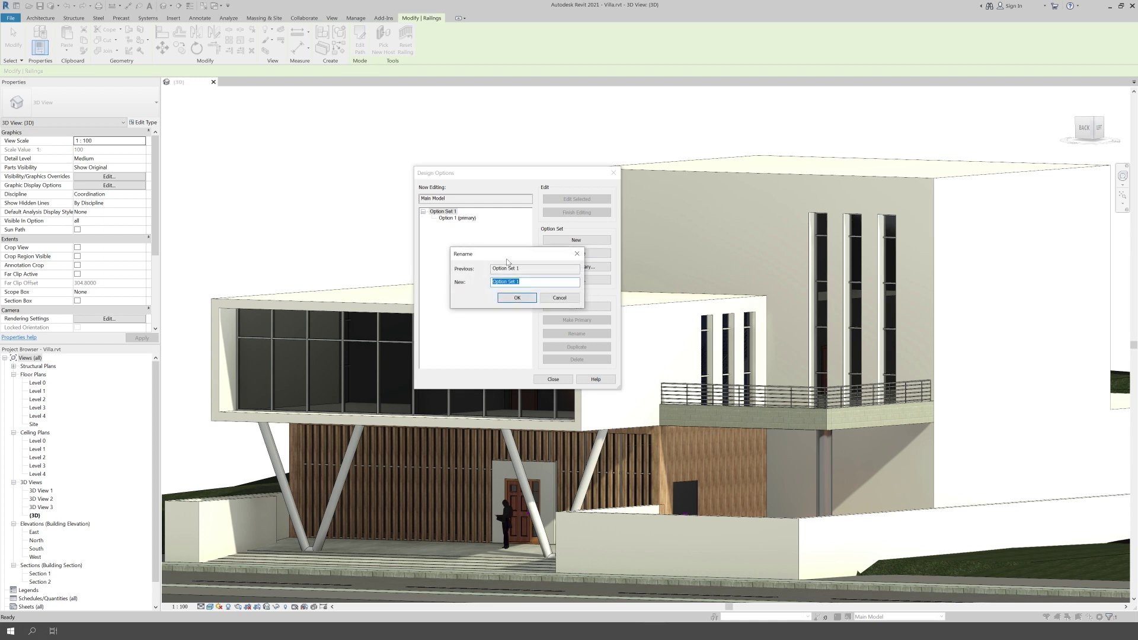
type("R")
left_click(516, 297)
left_click(452, 218)
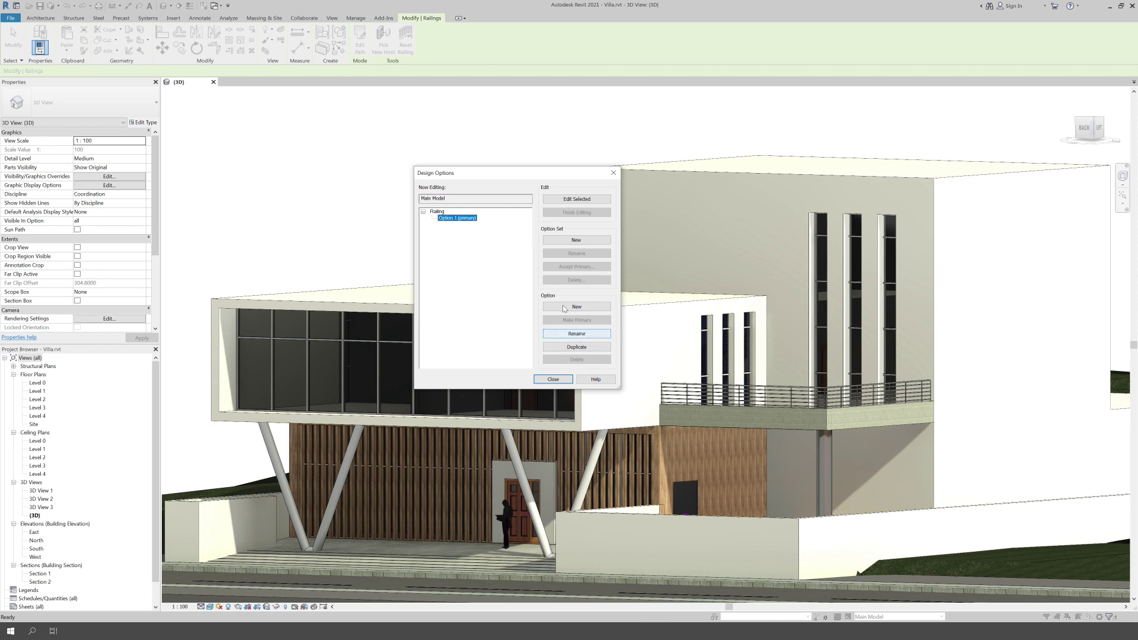
Rename the Railing set's primary Option 1 to 900mm Pipe.
left_click(437, 211)
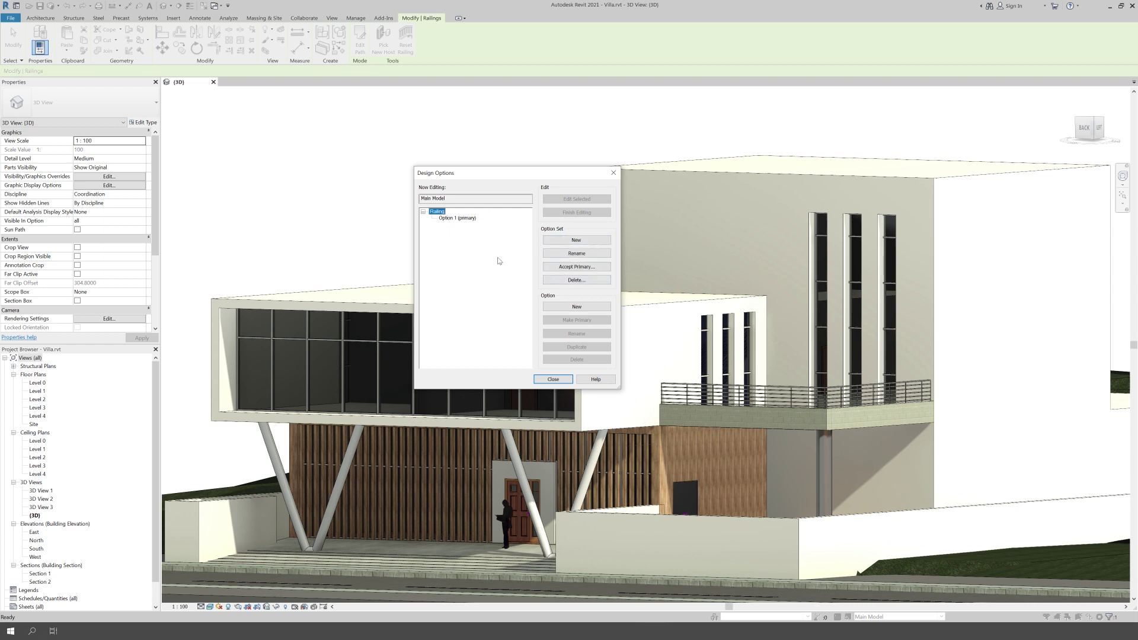
left_click(457, 218)
left_click(576, 333)
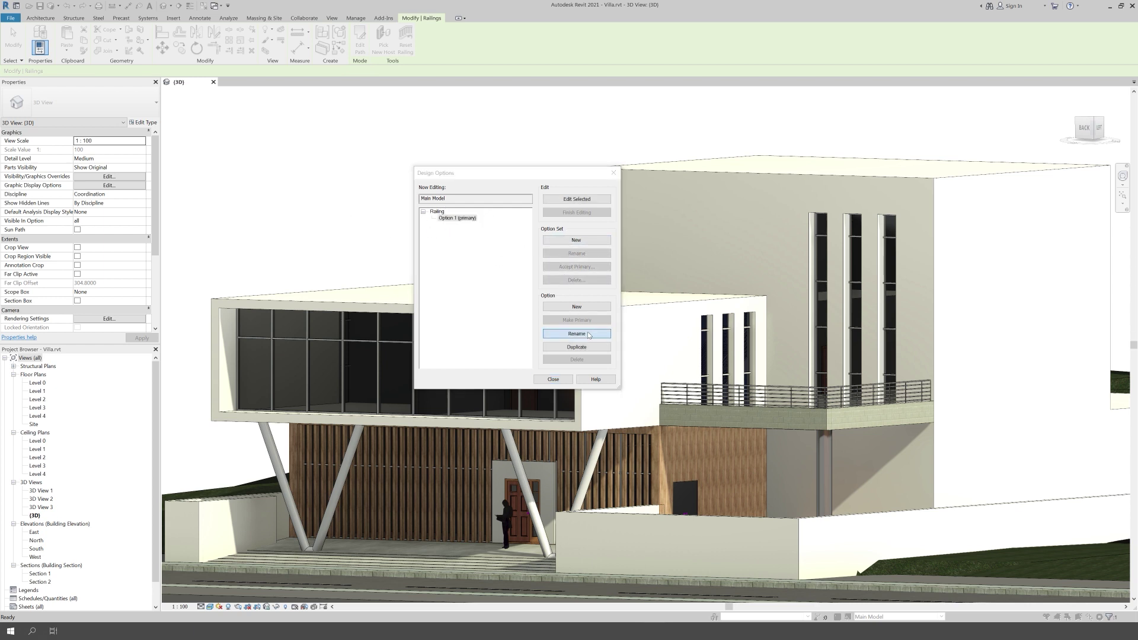
type("R")
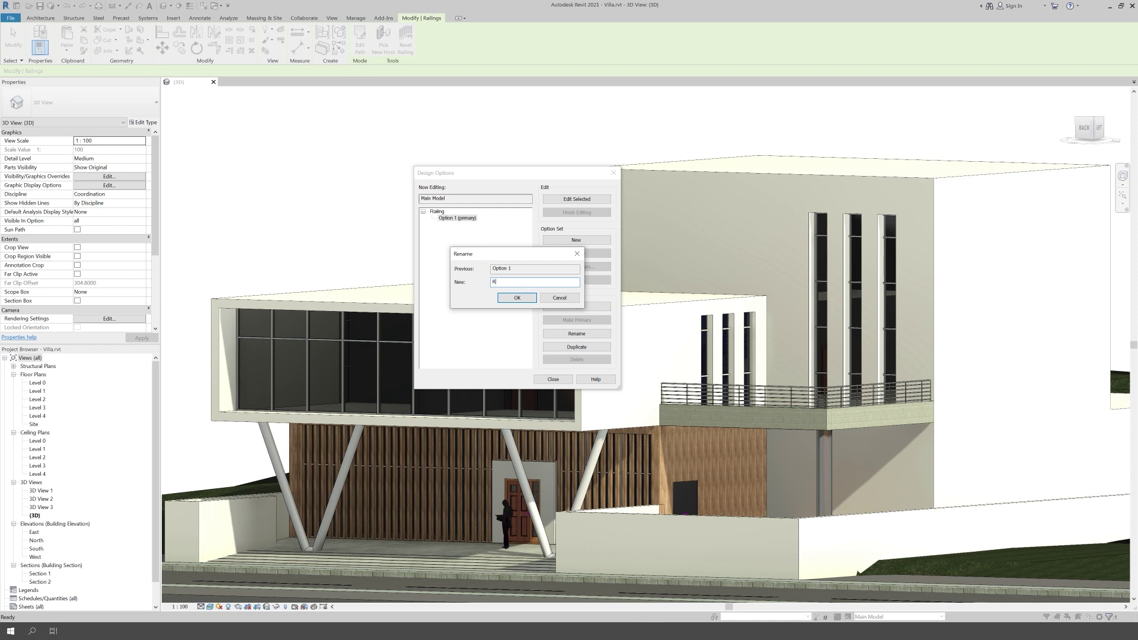
key("BackSpace")
type("00mm Pipe")
left_click(517, 298)
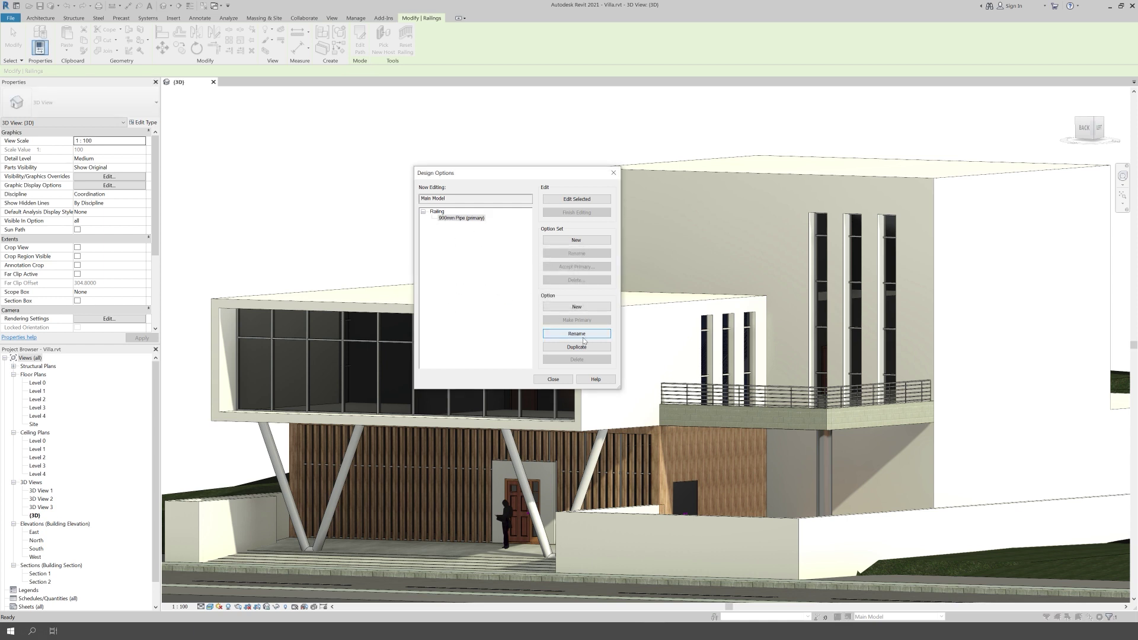
Add a second Railing option named Glass and close Design Options.
left_click(575, 308)
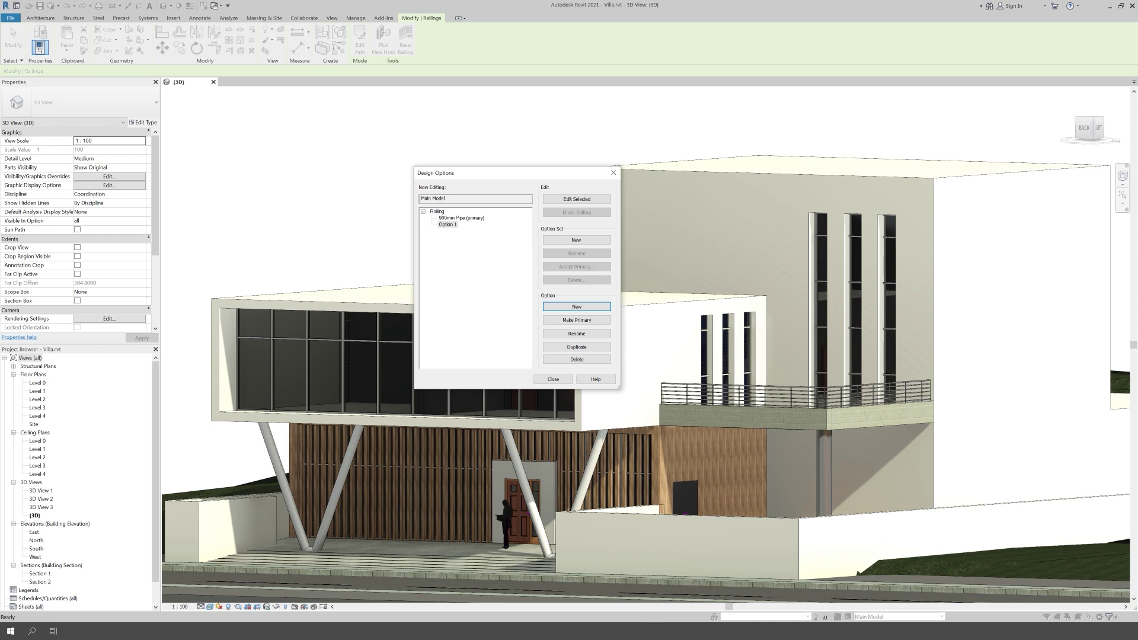
left_click(450, 225)
left_click(578, 334)
type("Glass")
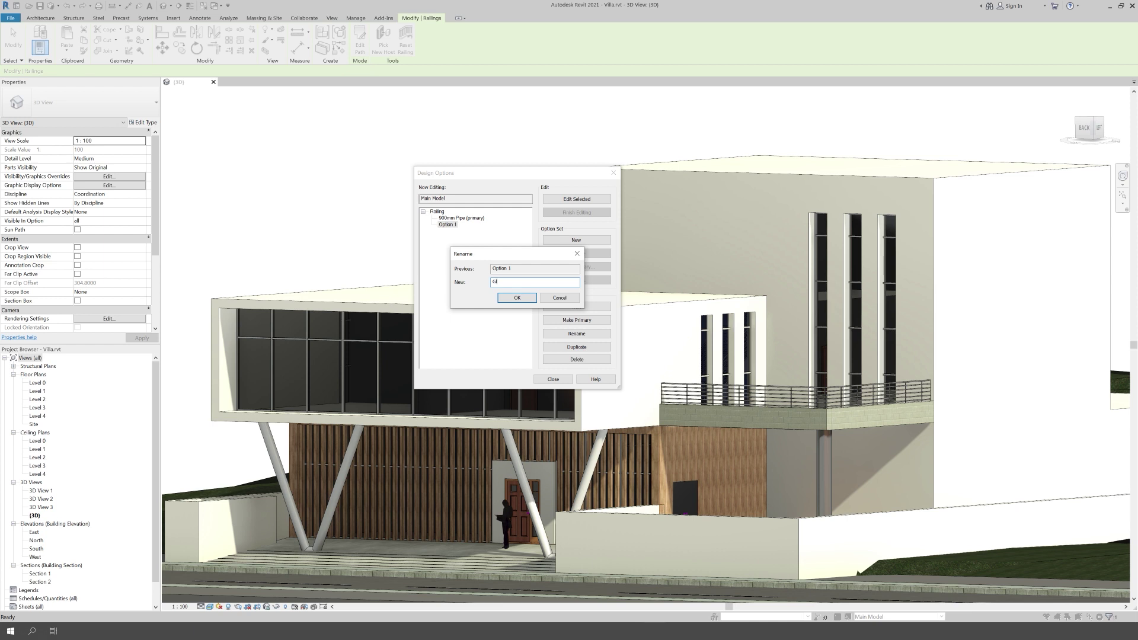
left_click(524, 299)
left_click(560, 382)
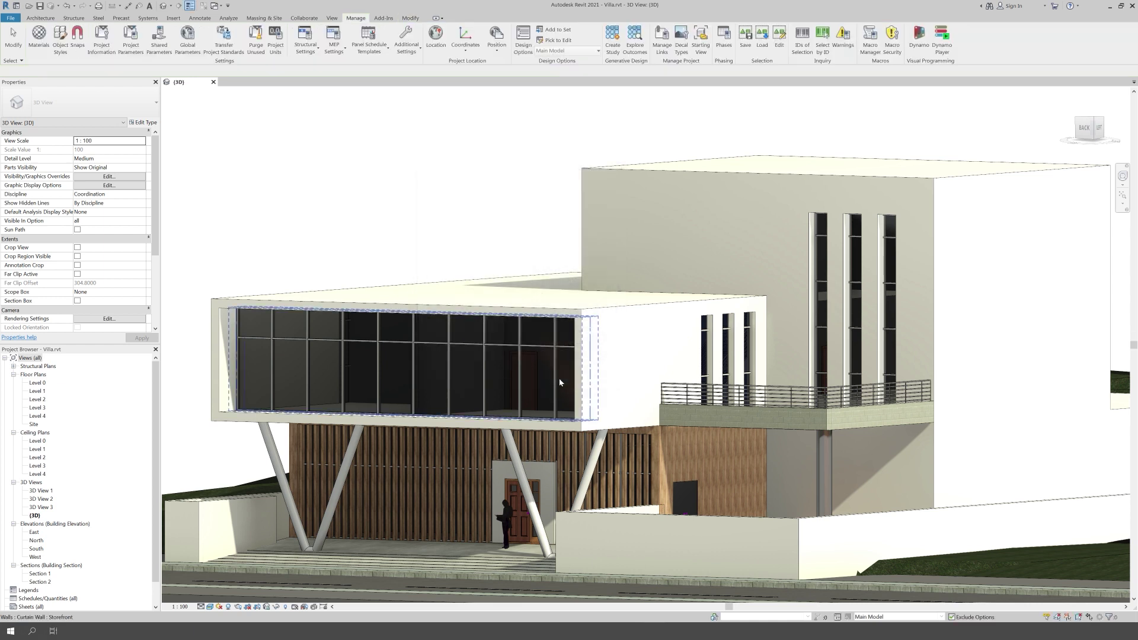
Add the selected balcony railing to the Railing set, keeping 900mm Pipe and Glass checked.
left_click(776, 395)
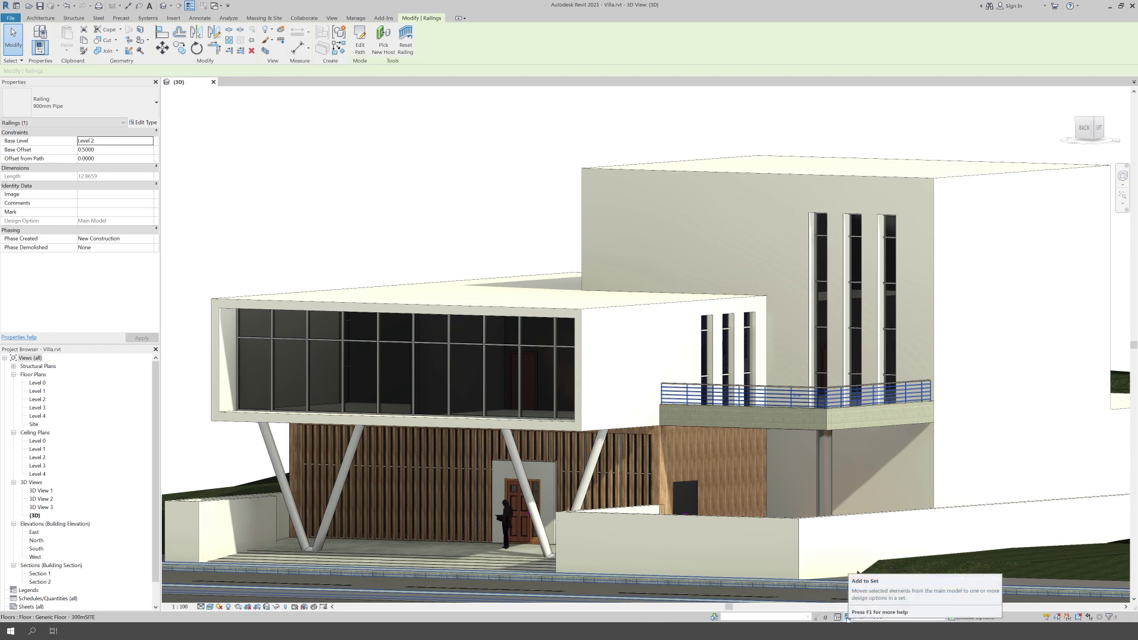
left_click(848, 617)
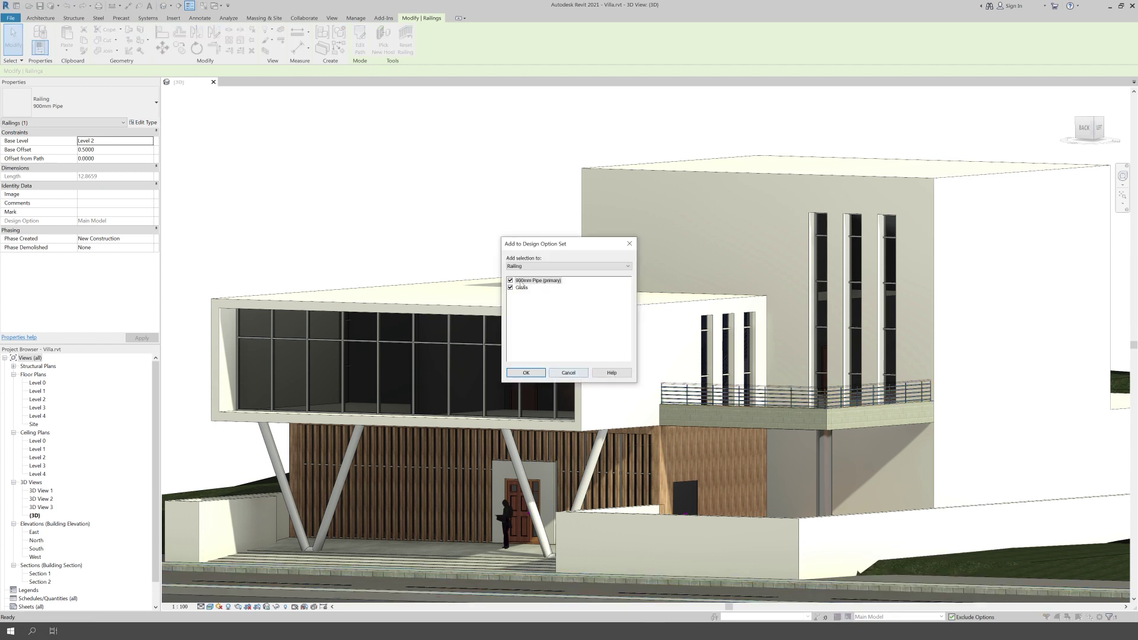
left_click(538, 266)
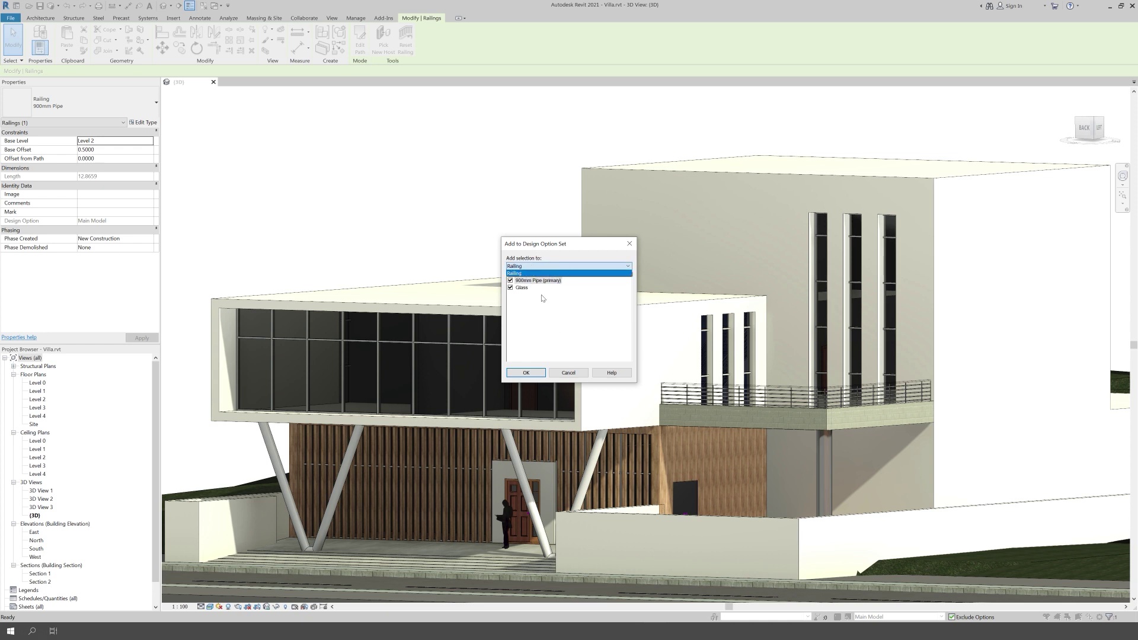
left_click(535, 273)
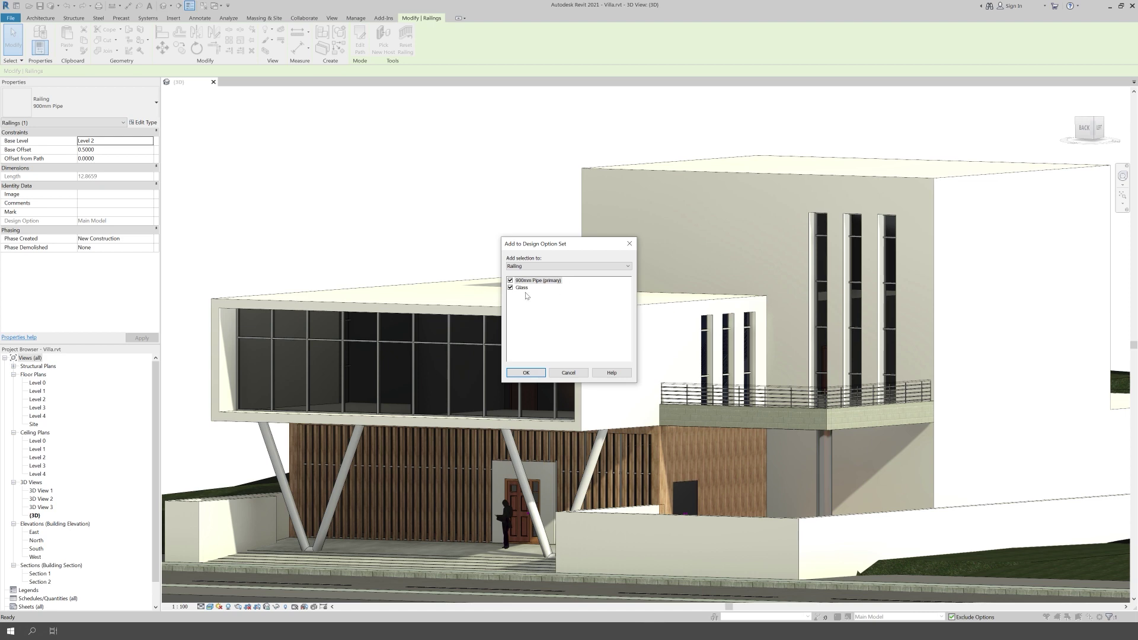
left_click(527, 374)
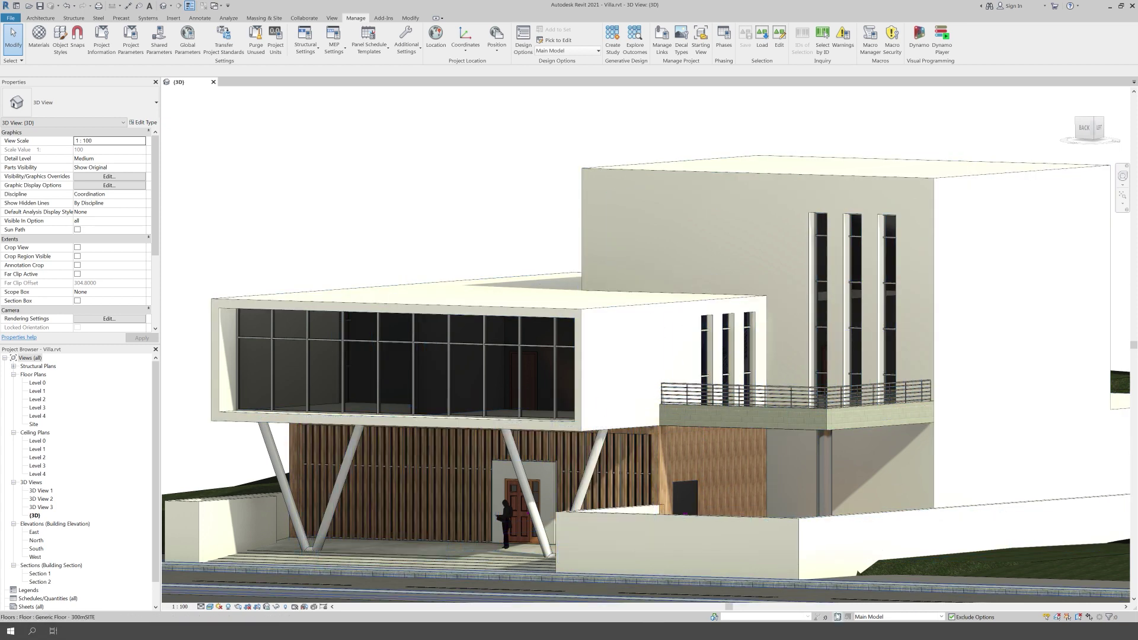
Switch the active design option through 900mm Pipe and Main Model, ending on Glass.
left_click(935, 617)
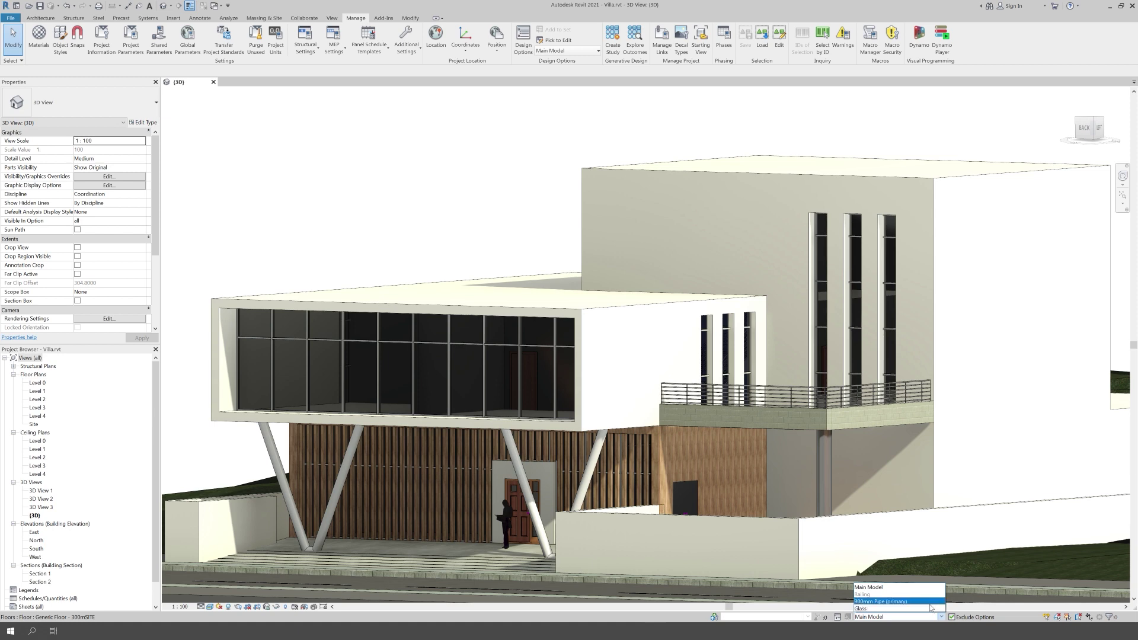
left_click(930, 602)
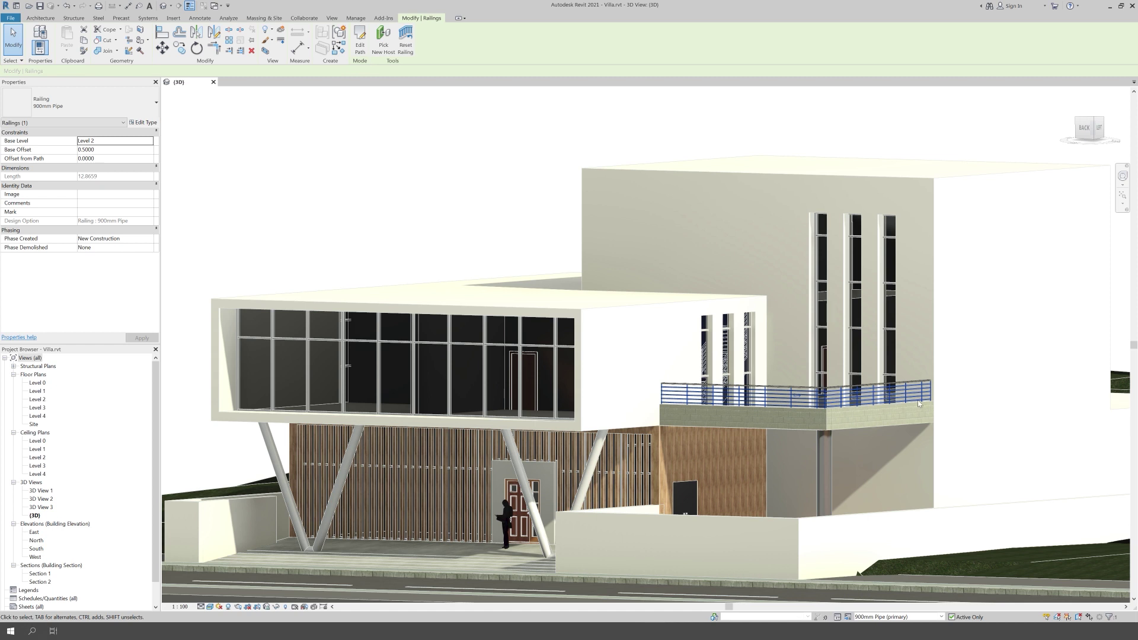
left_click(892, 617)
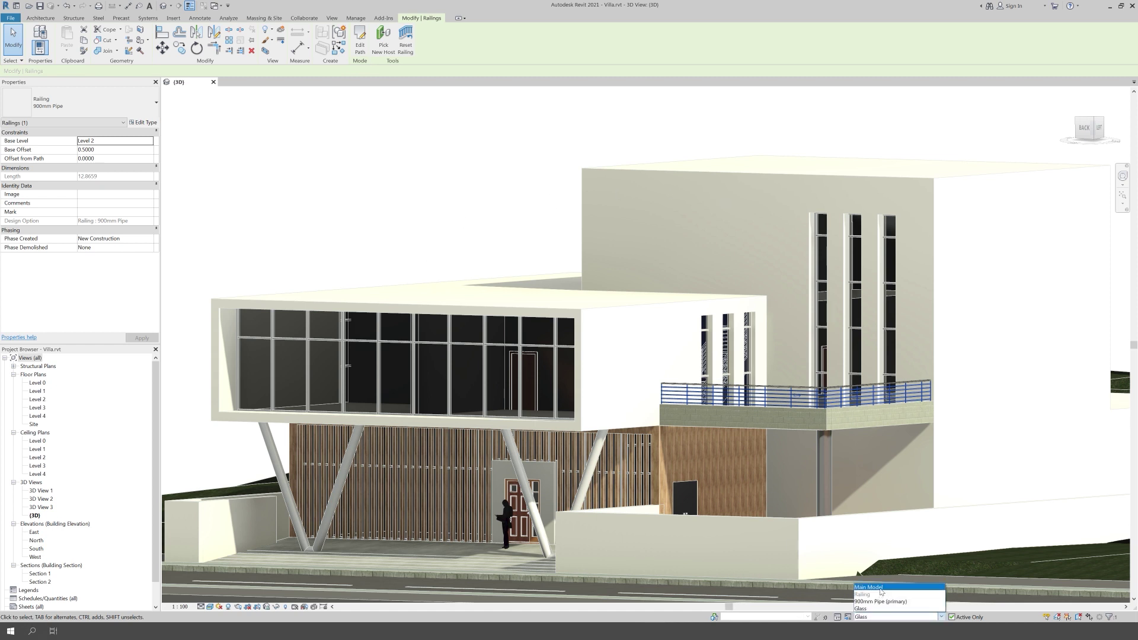
left_click(876, 587)
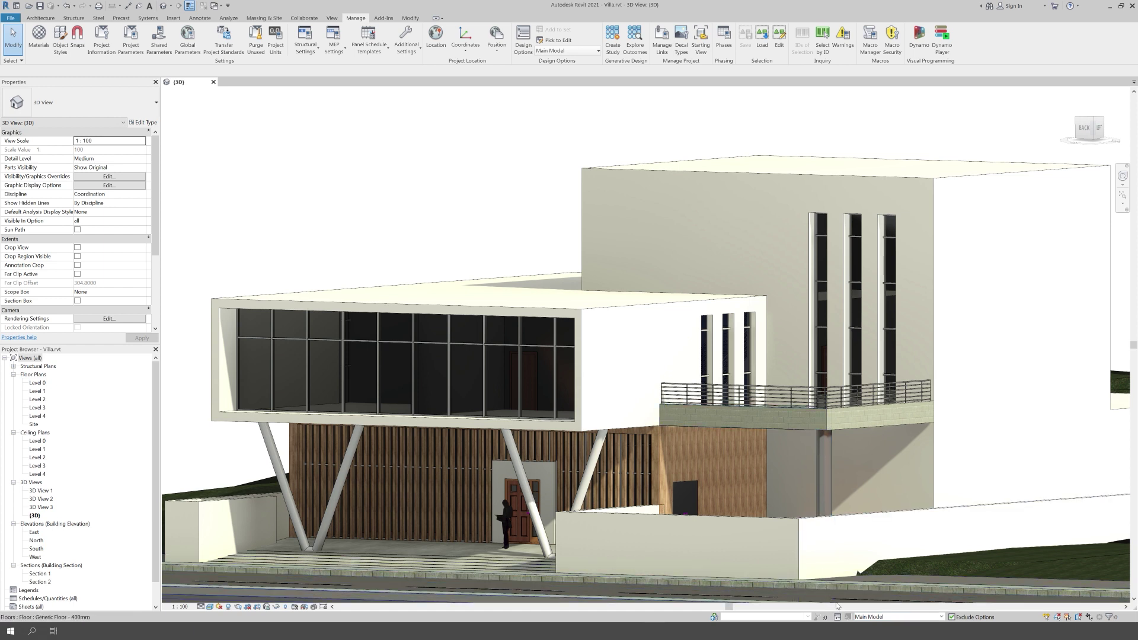
left_click(869, 616)
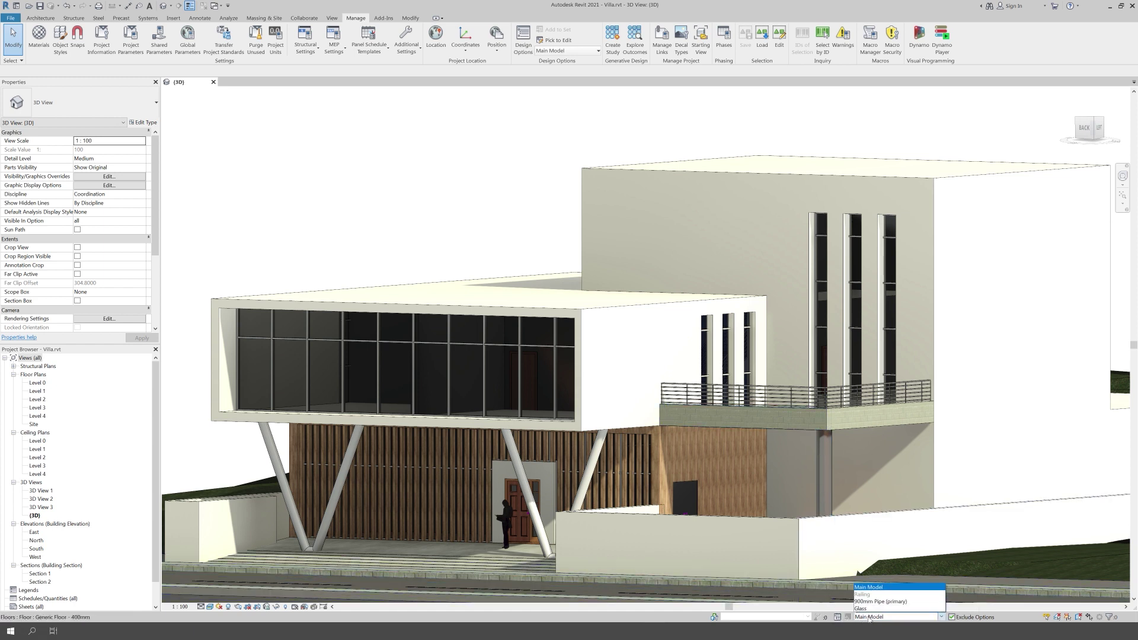
left_click(868, 609)
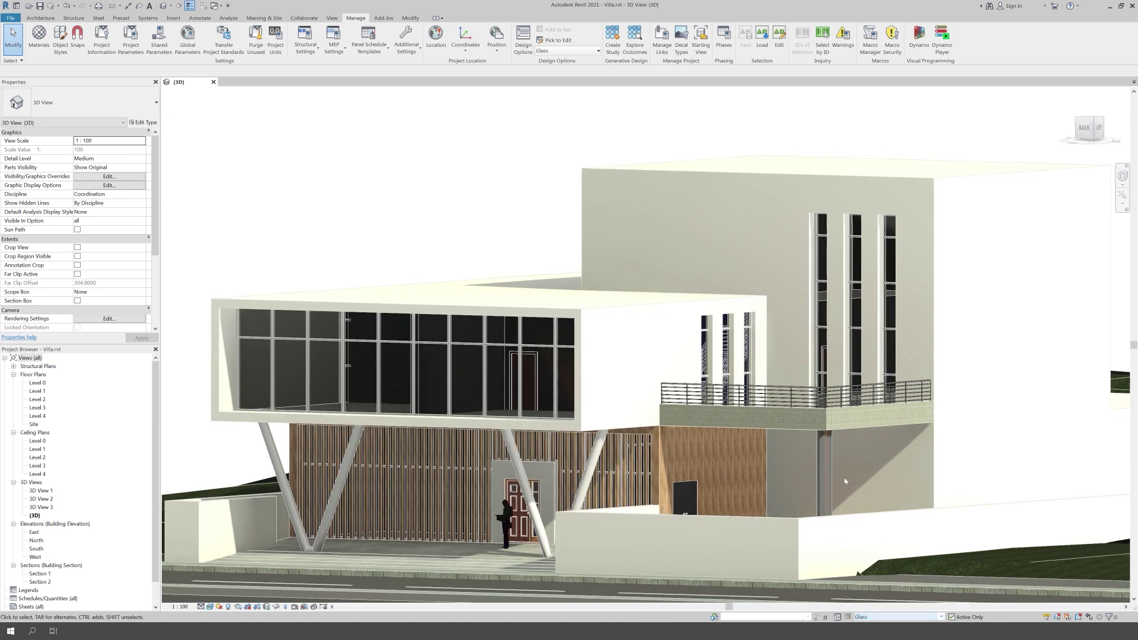
Change the Glass option's balcony railing to Glass Panel - Bottom Fill and deselect it.
left_click(822, 399)
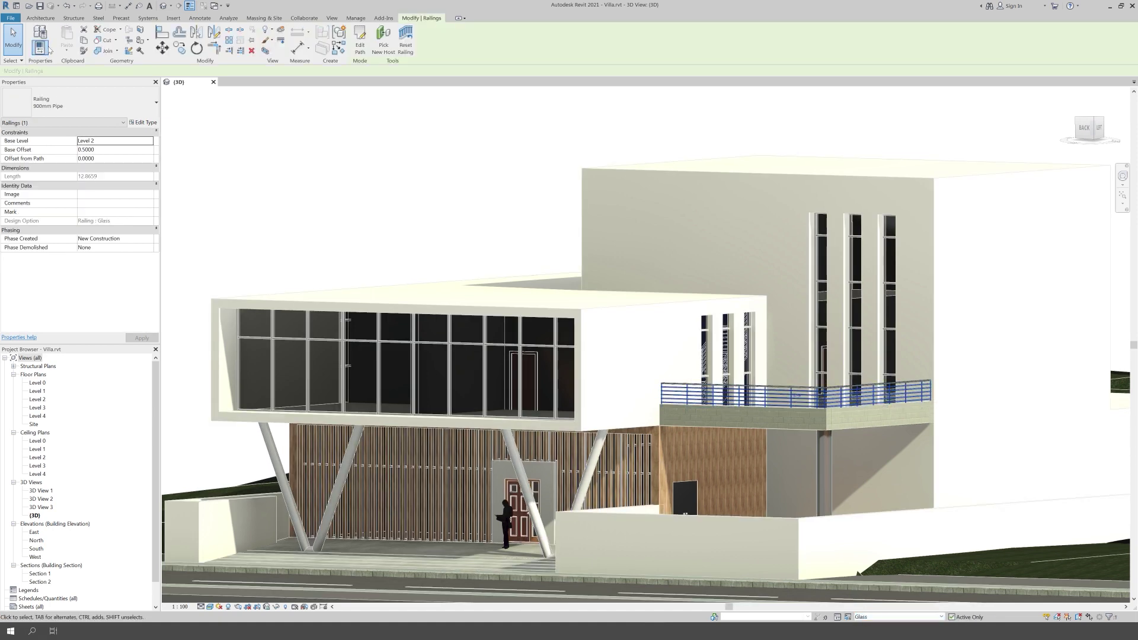
left_click(61, 99)
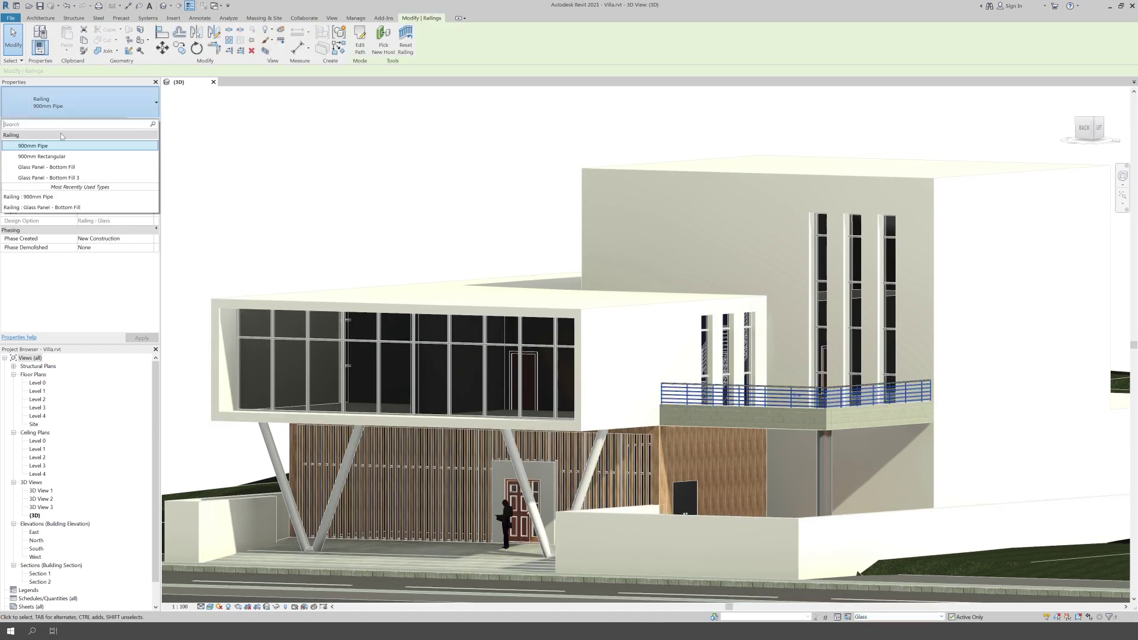
left_click(63, 178)
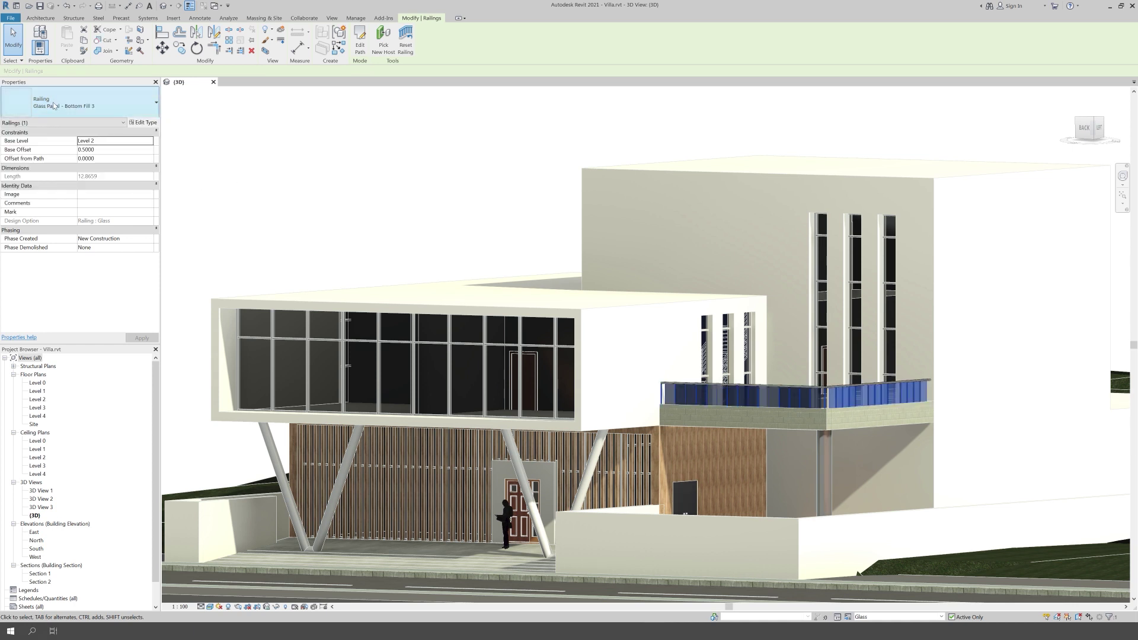
left_click(44, 101)
left_click(67, 168)
key("Escape")
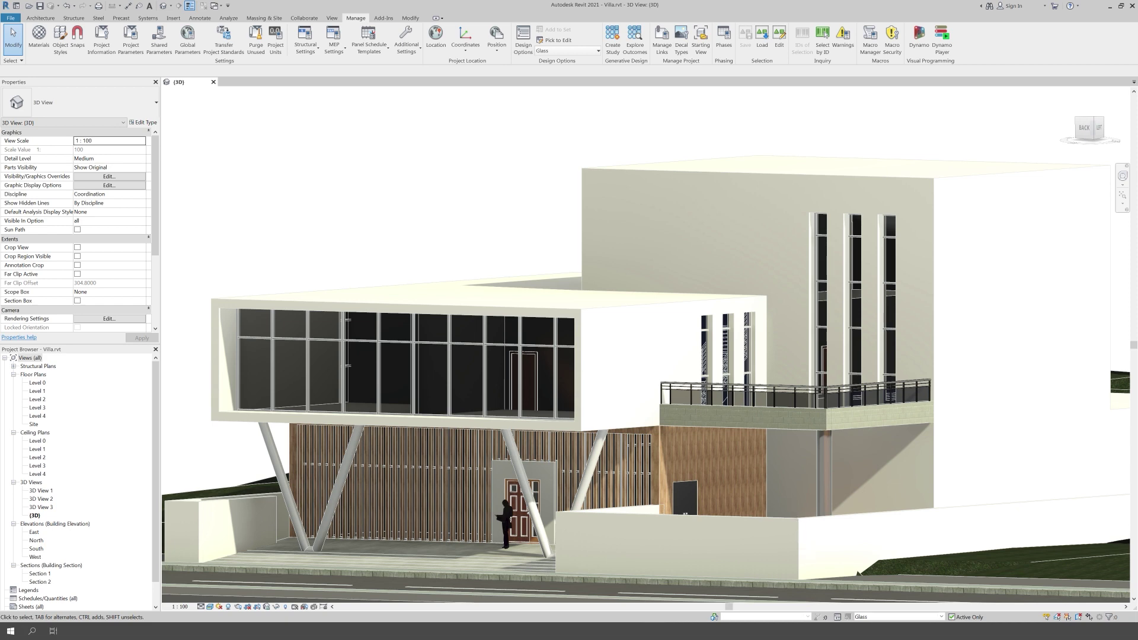
left_click(897, 617)
Return editing to Main Model and set Glass as the Railing set's primary option.
left_click(872, 587)
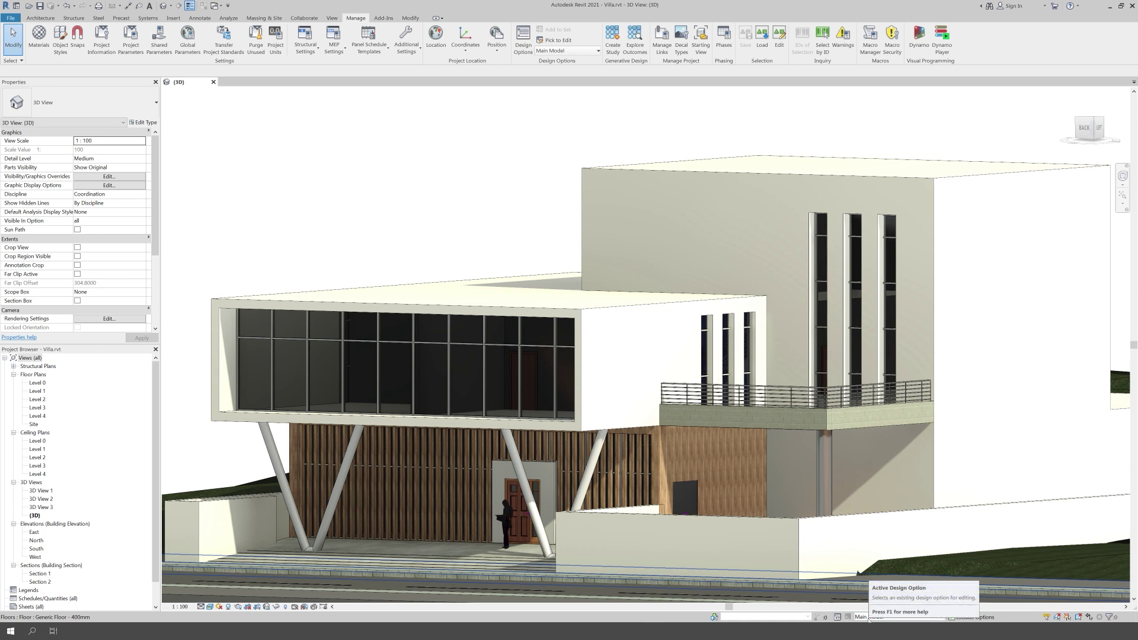
left_click(837, 617)
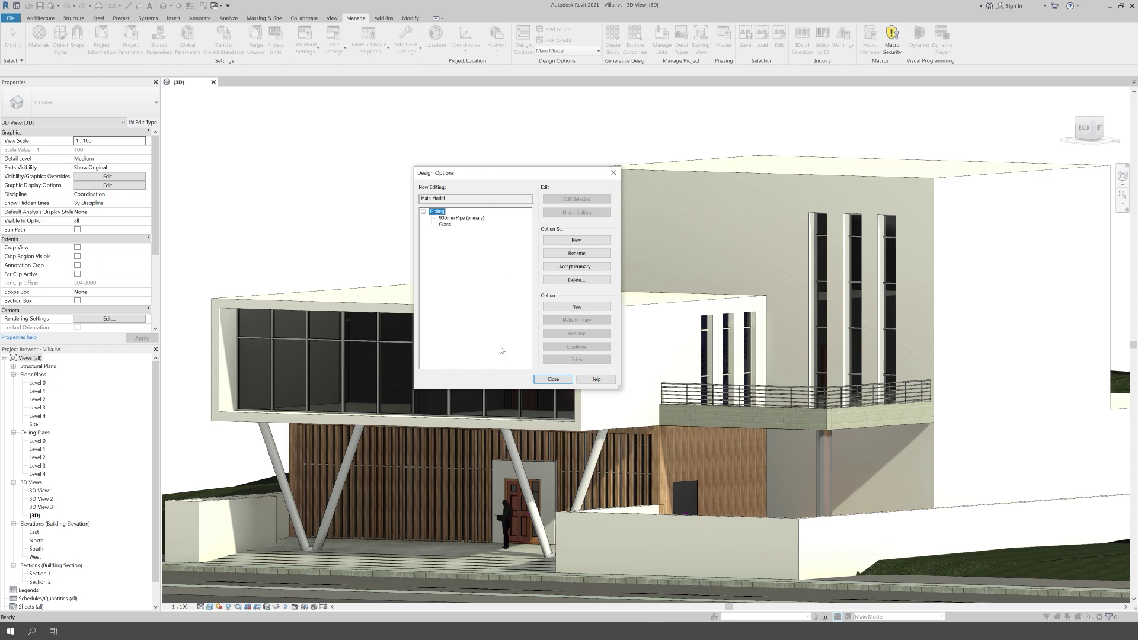
left_click(446, 225)
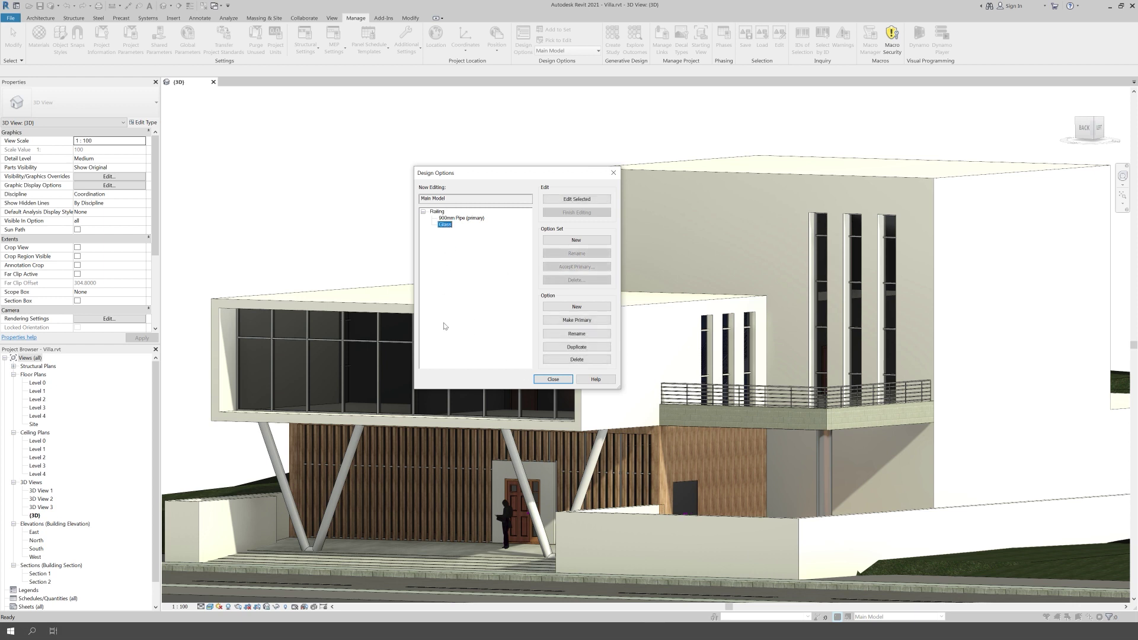
left_click(576, 320)
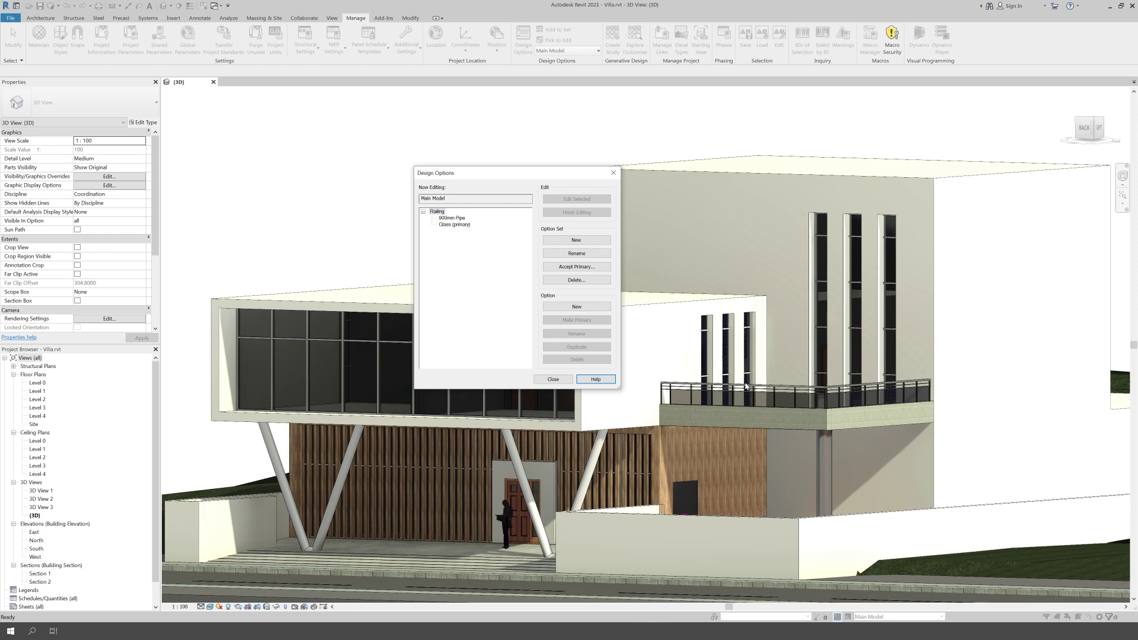
left_click(553, 379)
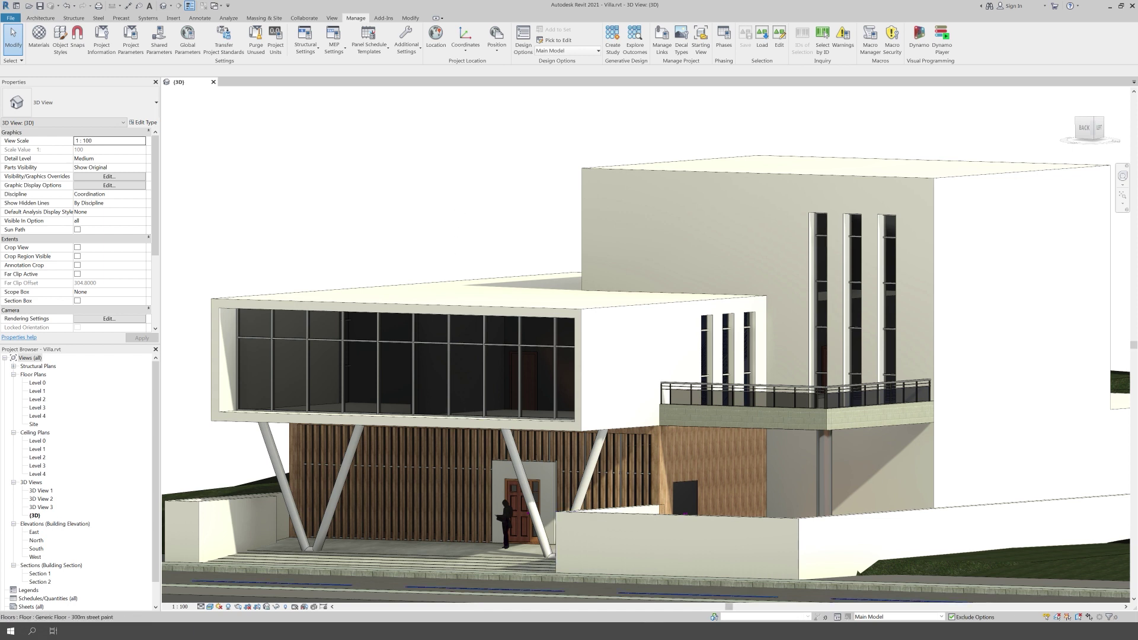
left_click(837, 617)
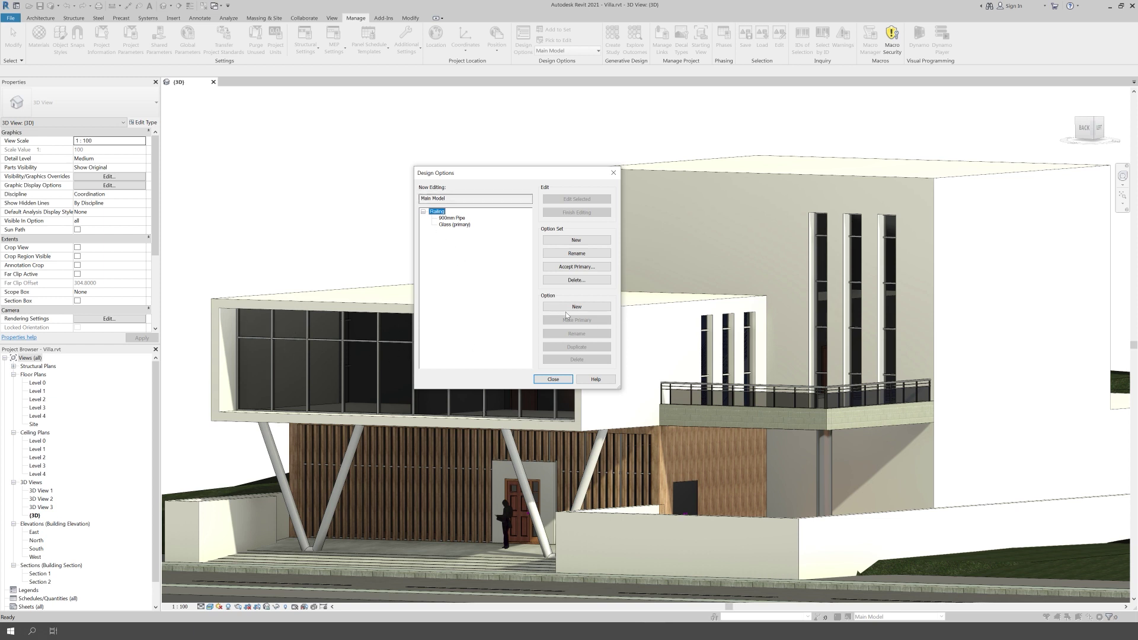
Create a new option set and rename it to 'Cutain wall'.
left_click(574, 240)
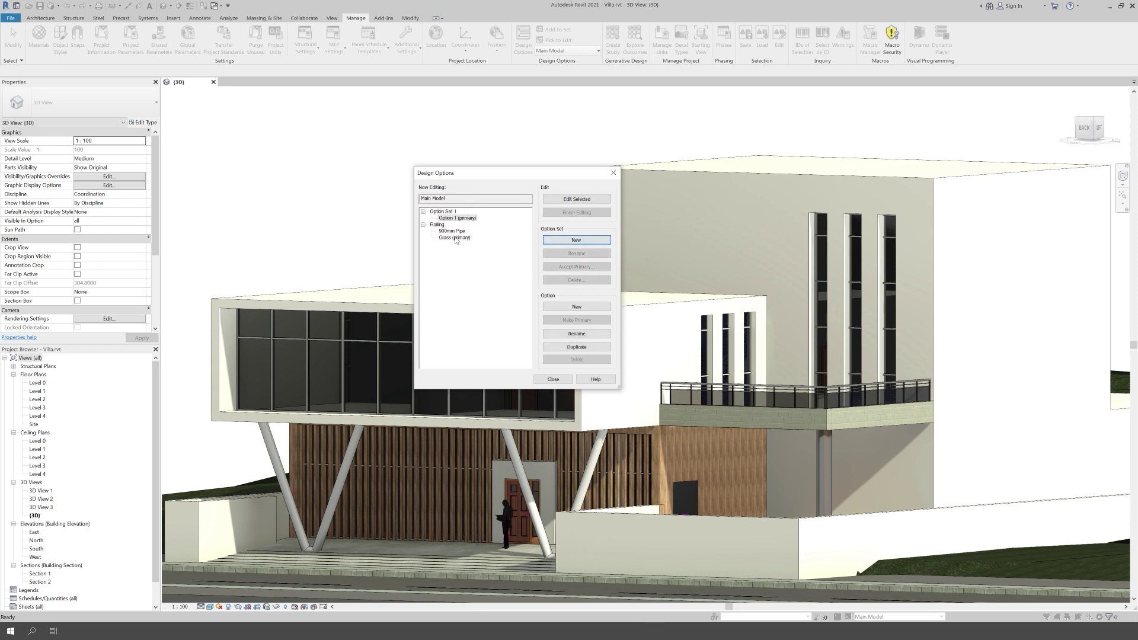
left_click(441, 212)
left_click(576, 253)
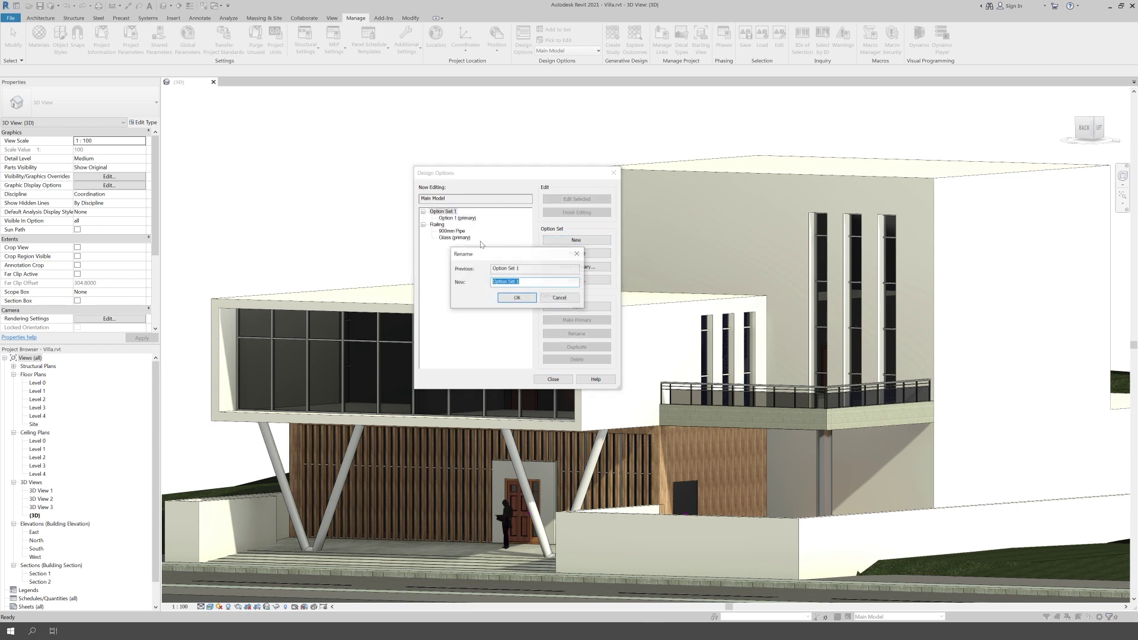
type("Cutain wall")
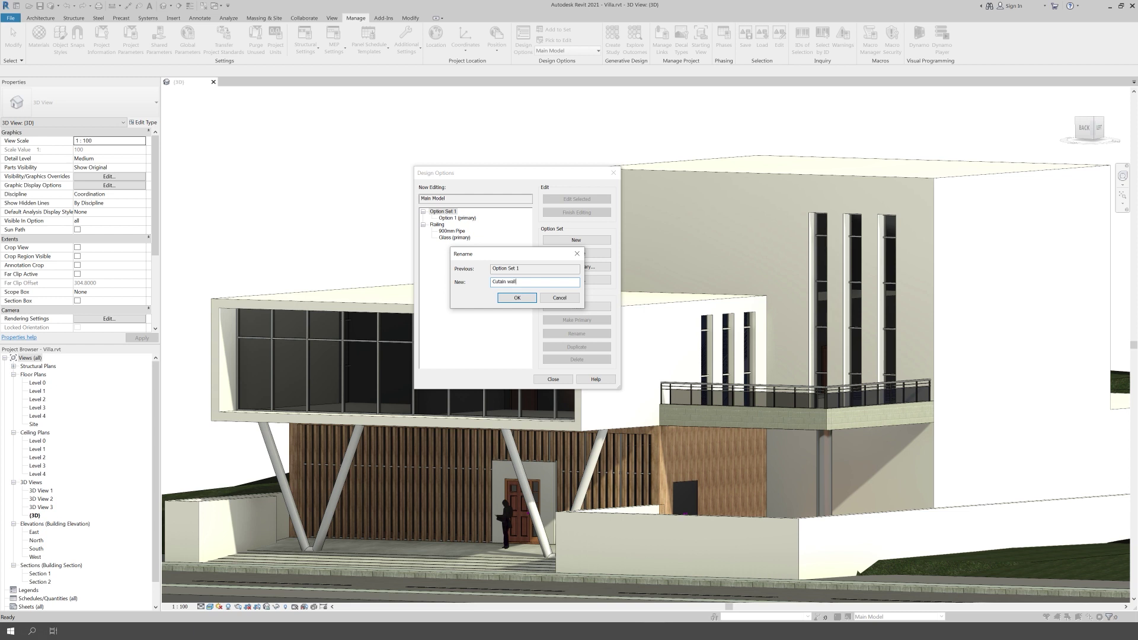
left_click(517, 298)
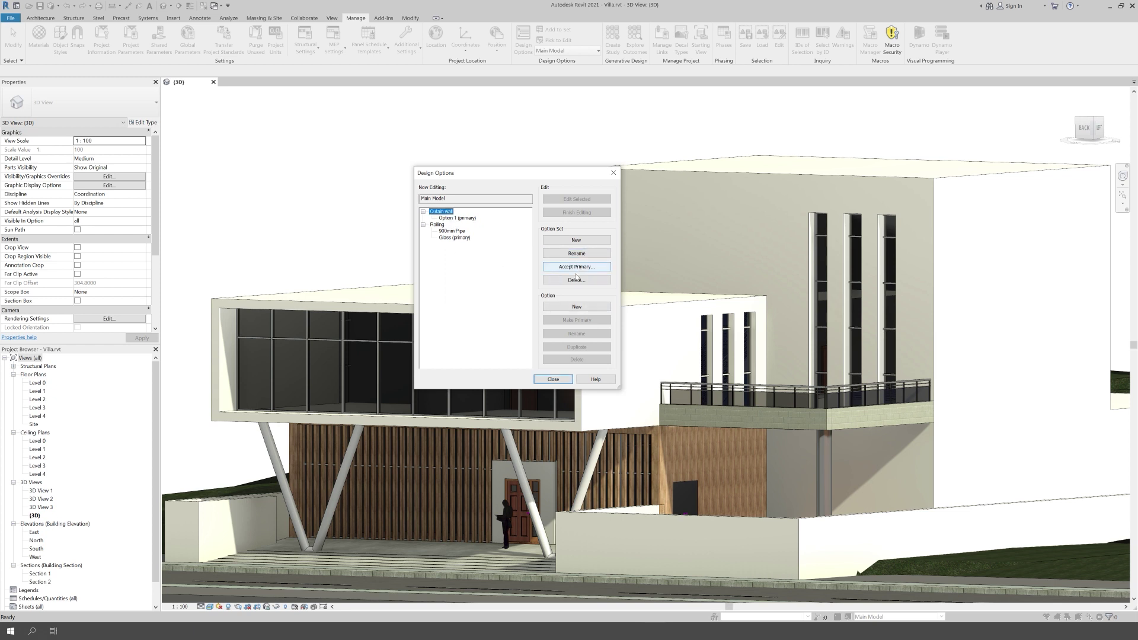
Keep Option 1's name and add Option 2 to the Cutain wall set.
left_click(454, 218)
left_click(560, 334)
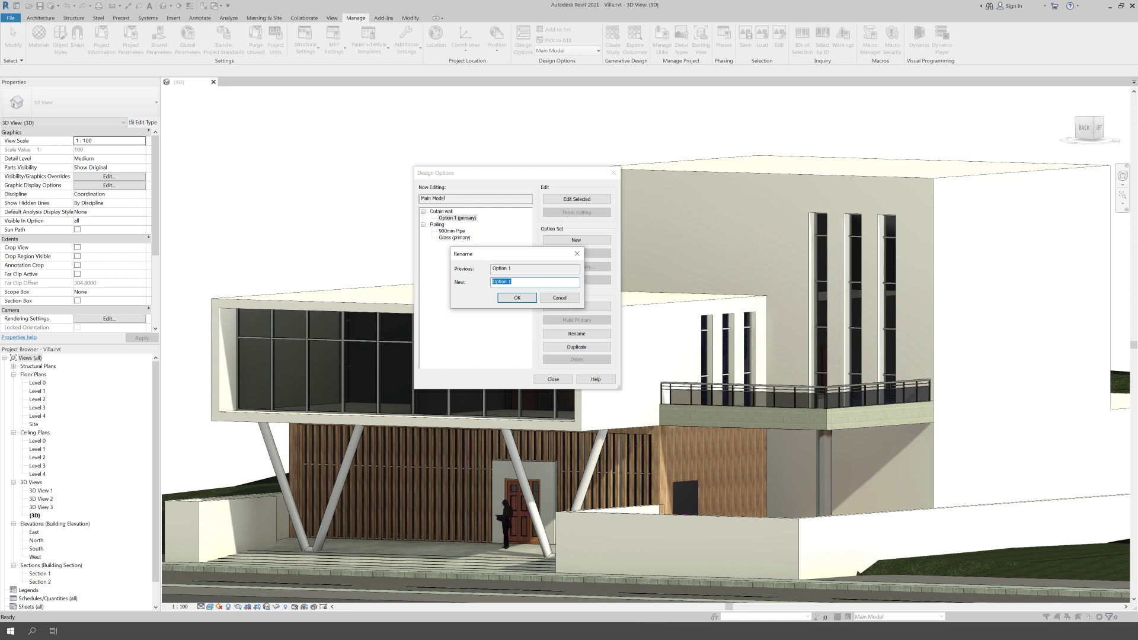
left_click(517, 297)
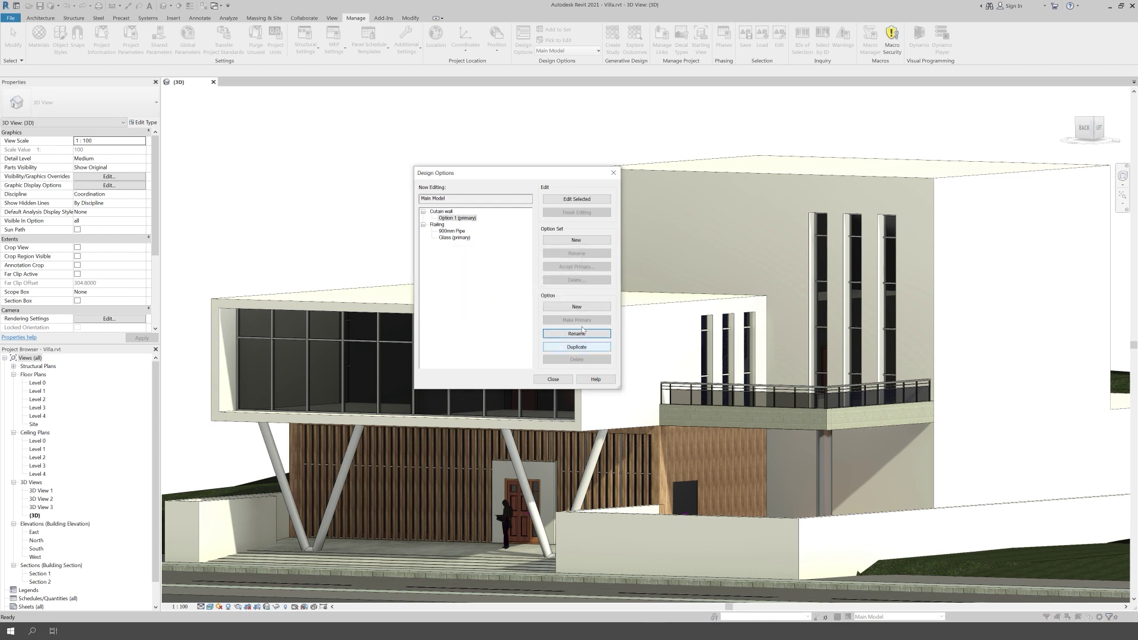
key("shift+Tab")
key("Up")
left_click(573, 307)
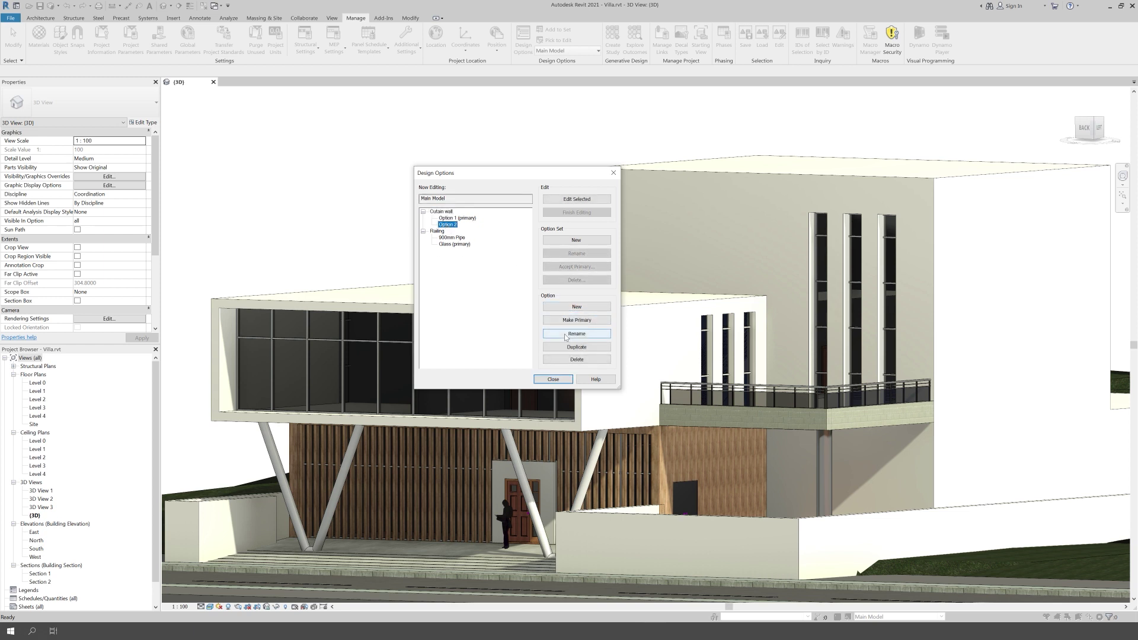
left_click(556, 383)
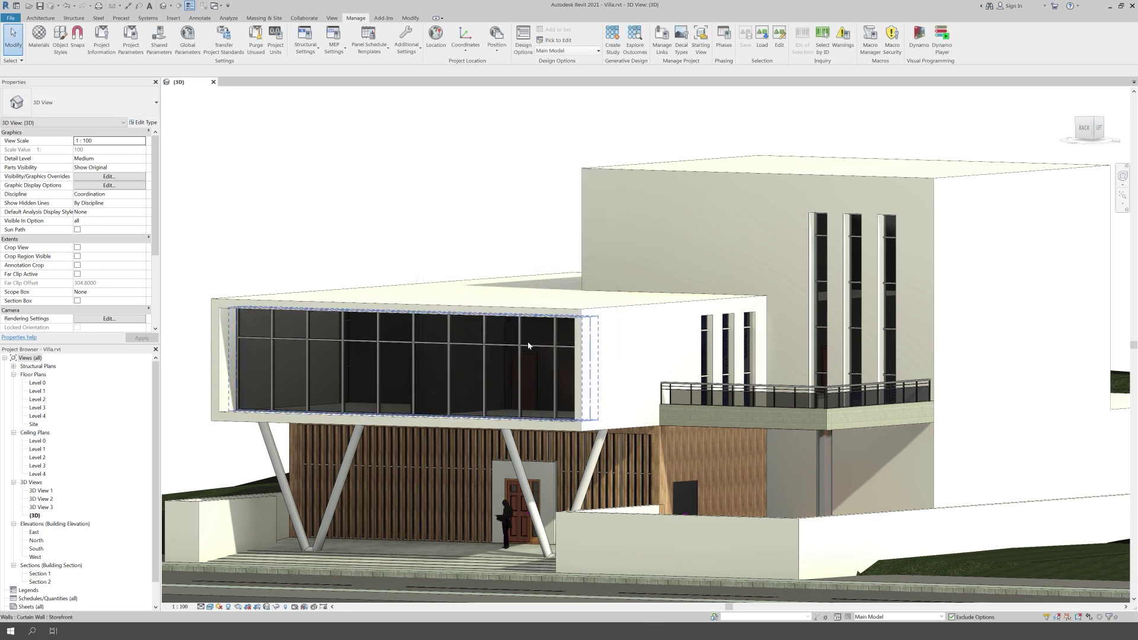
Add the storefront curtain wall to both options of the Cutain wall set.
left_click(529, 342)
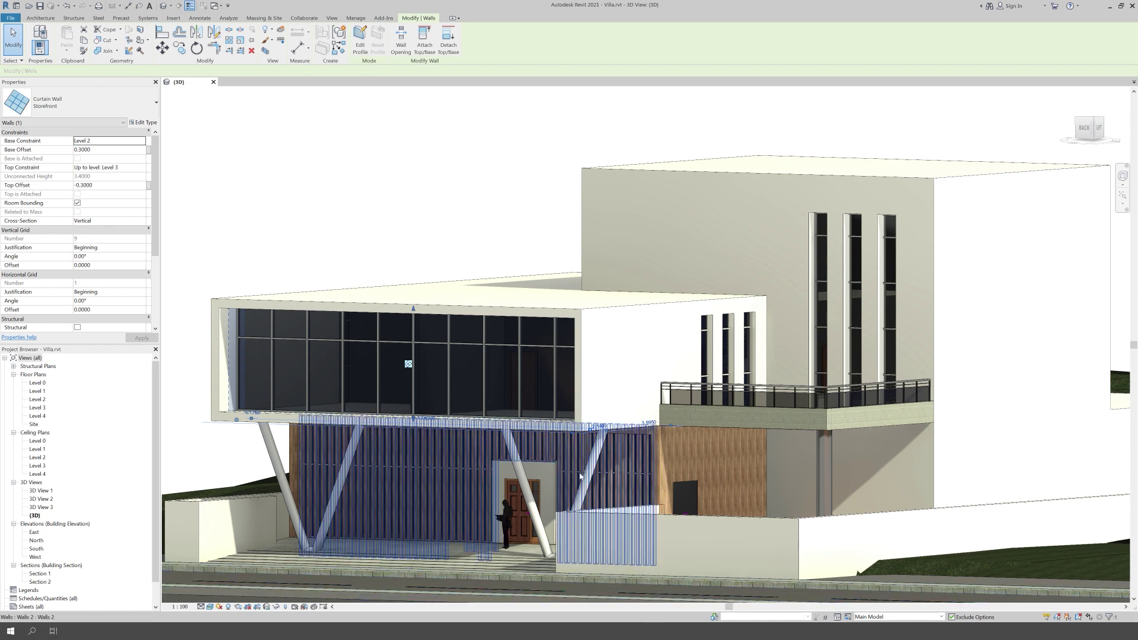
left_click(849, 616)
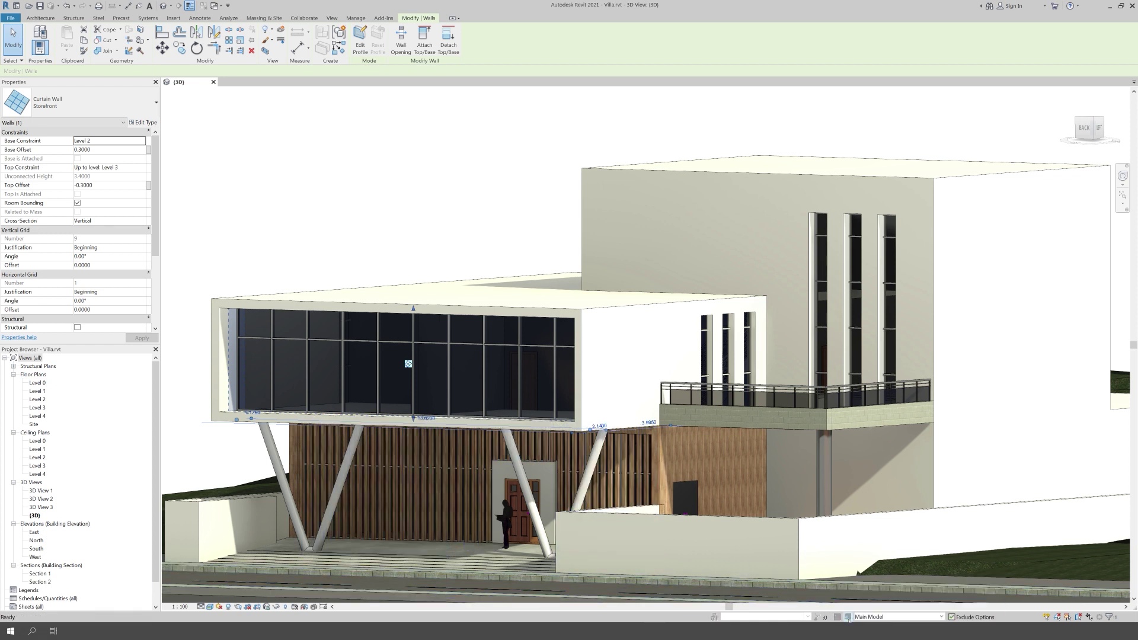
left_click(548, 268)
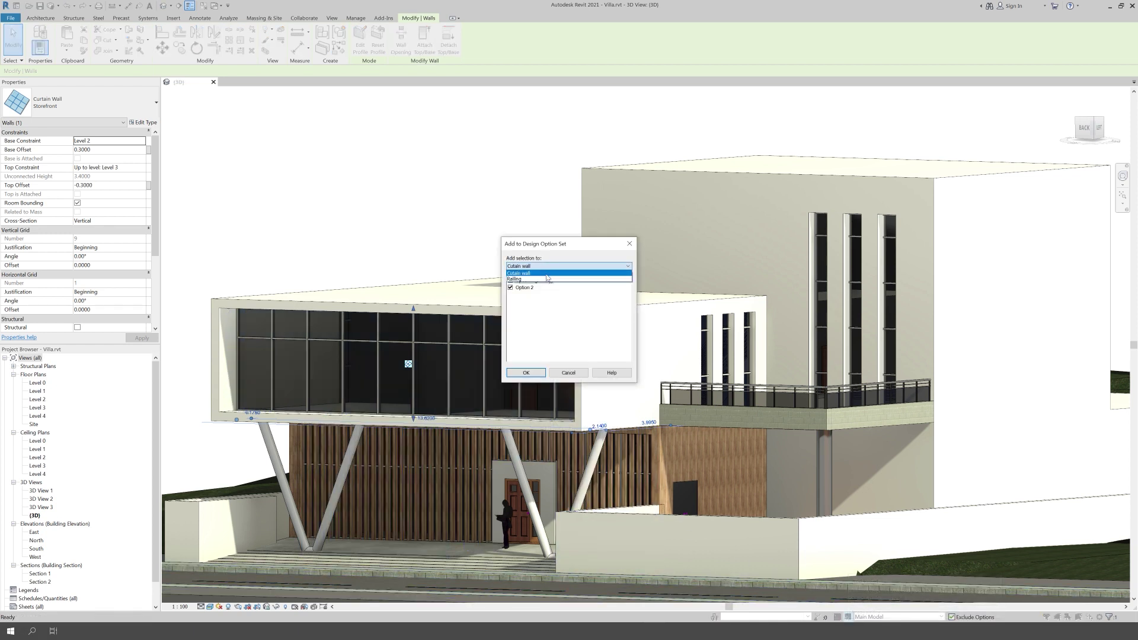
left_click(529, 284)
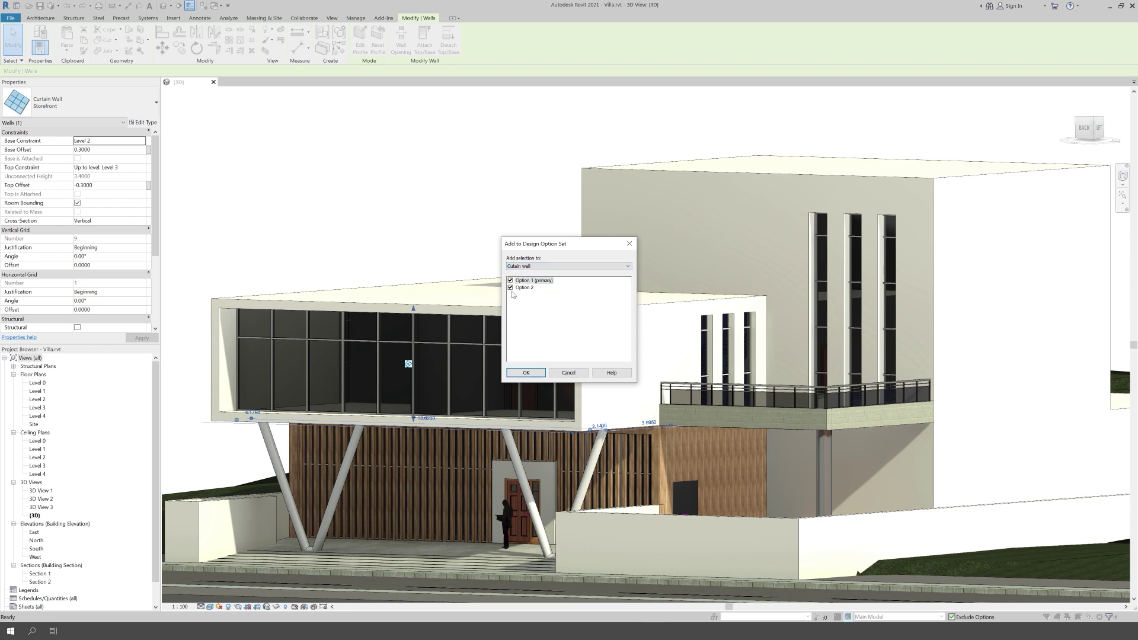
left_click(525, 373)
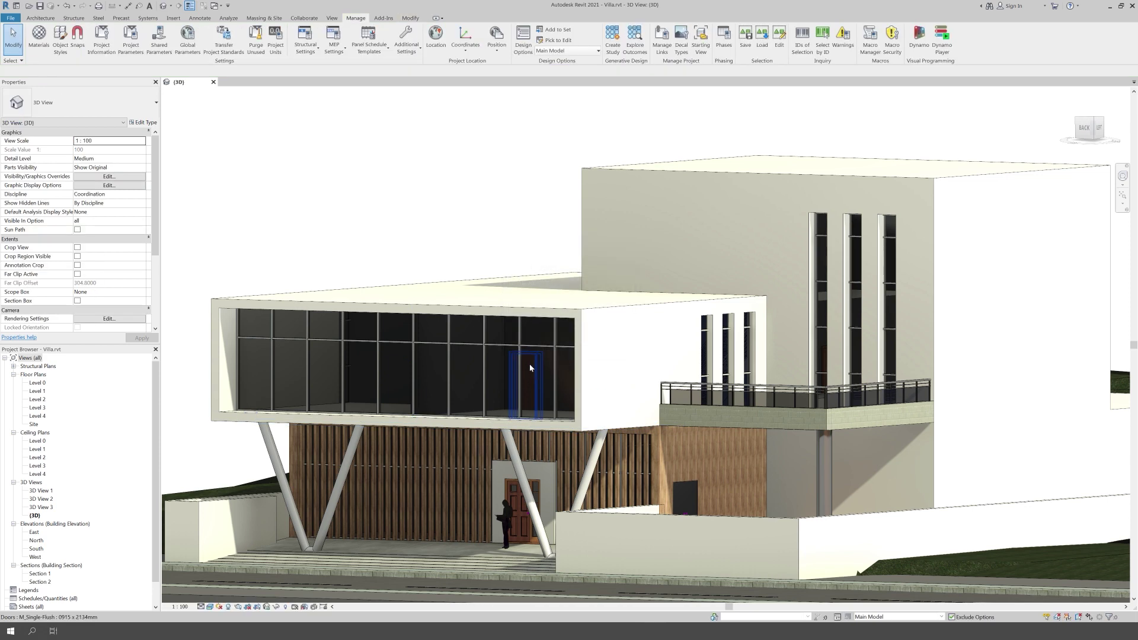
Make Option 2 active and open the storefront curtain wall's type properties.
left_click(898, 616)
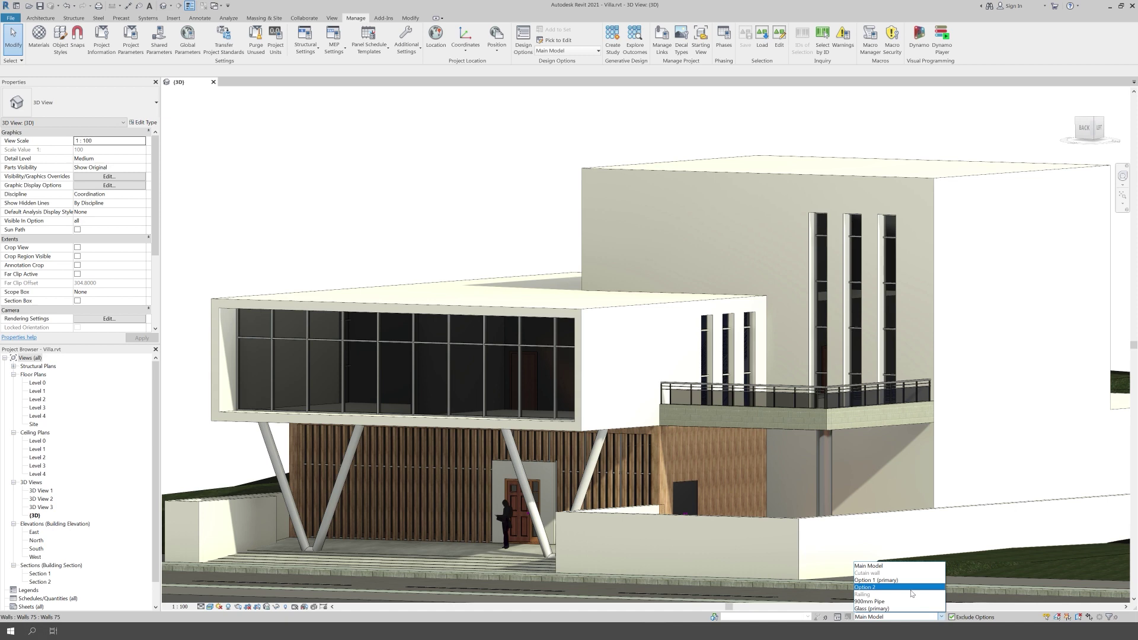
left_click(912, 588)
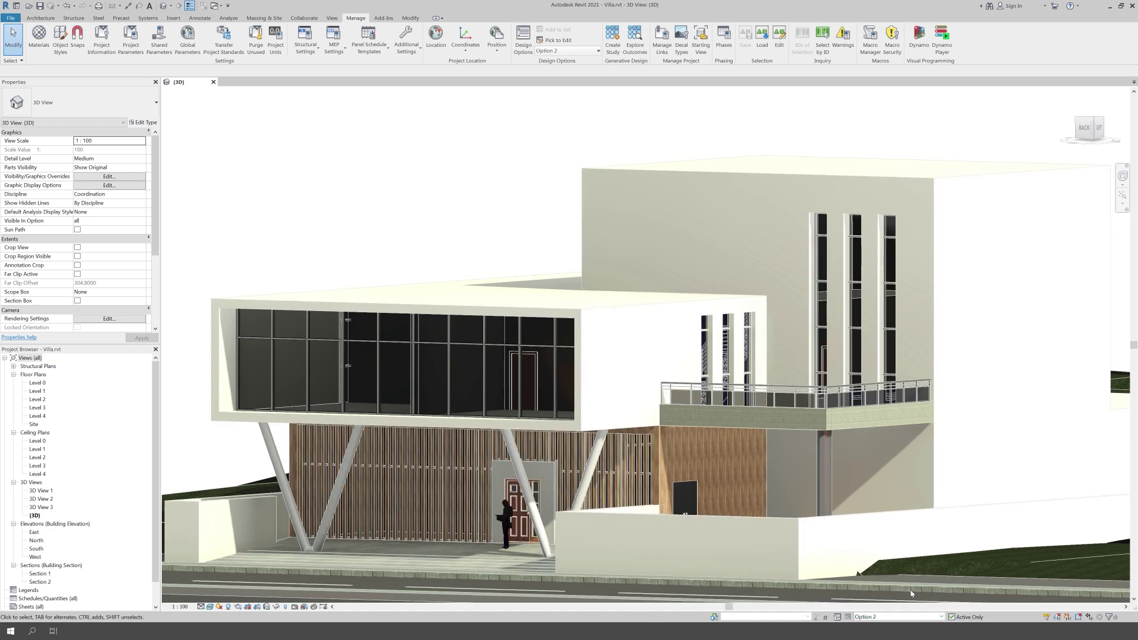
left_click(495, 324)
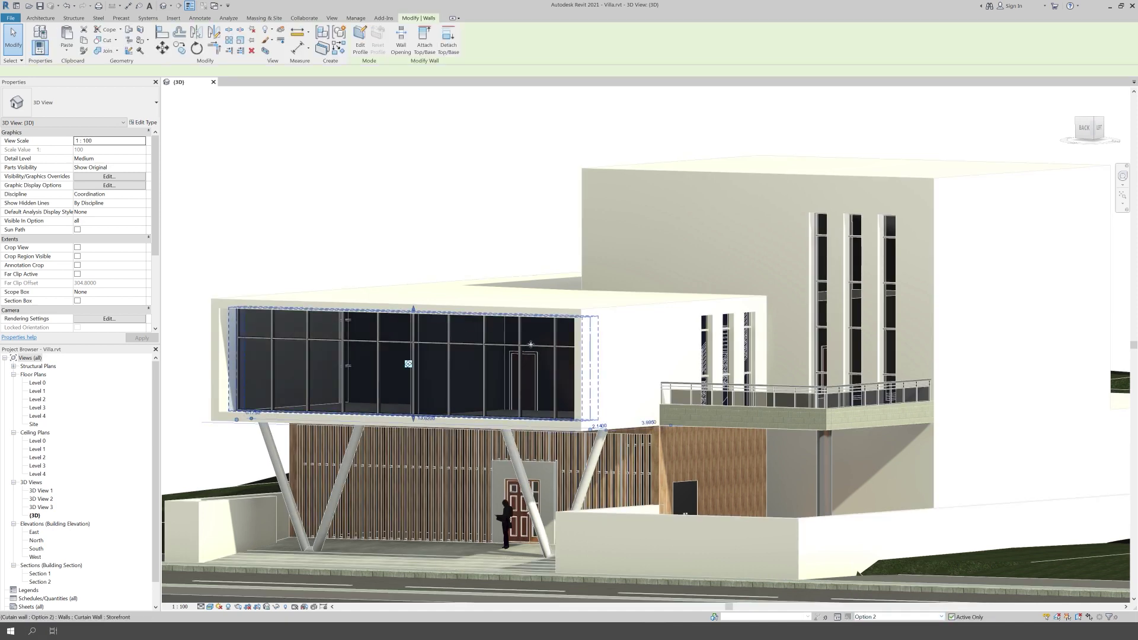
left_click(143, 122)
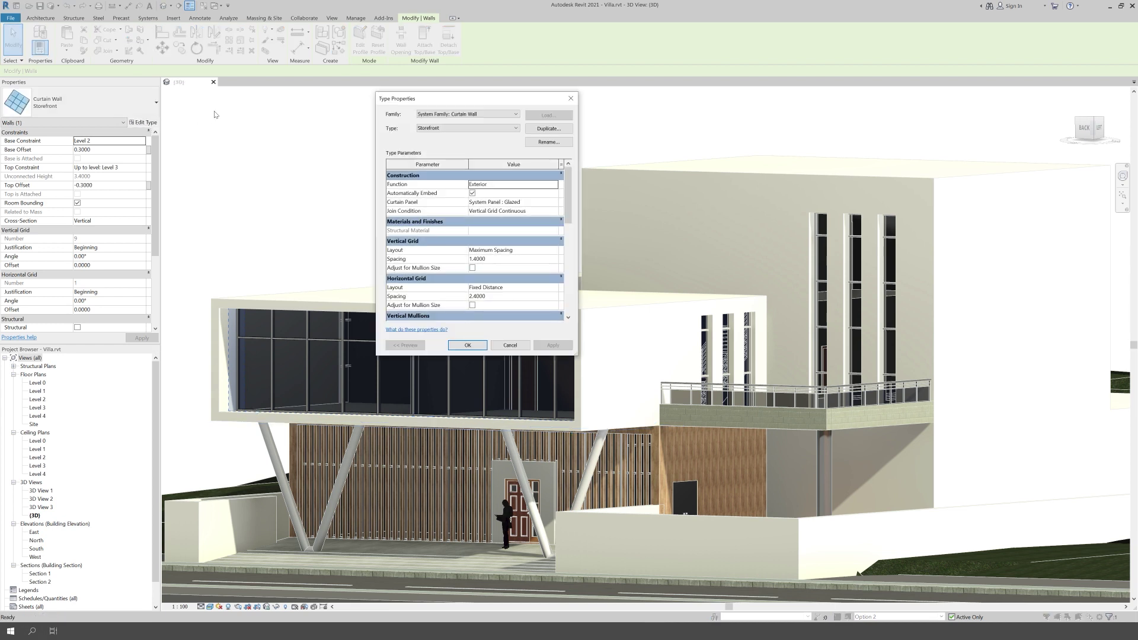
Duplicate the type as Storefront 5 and set Horizontal Grid to Maximum Spacing with a spacing value.
left_click(554, 129)
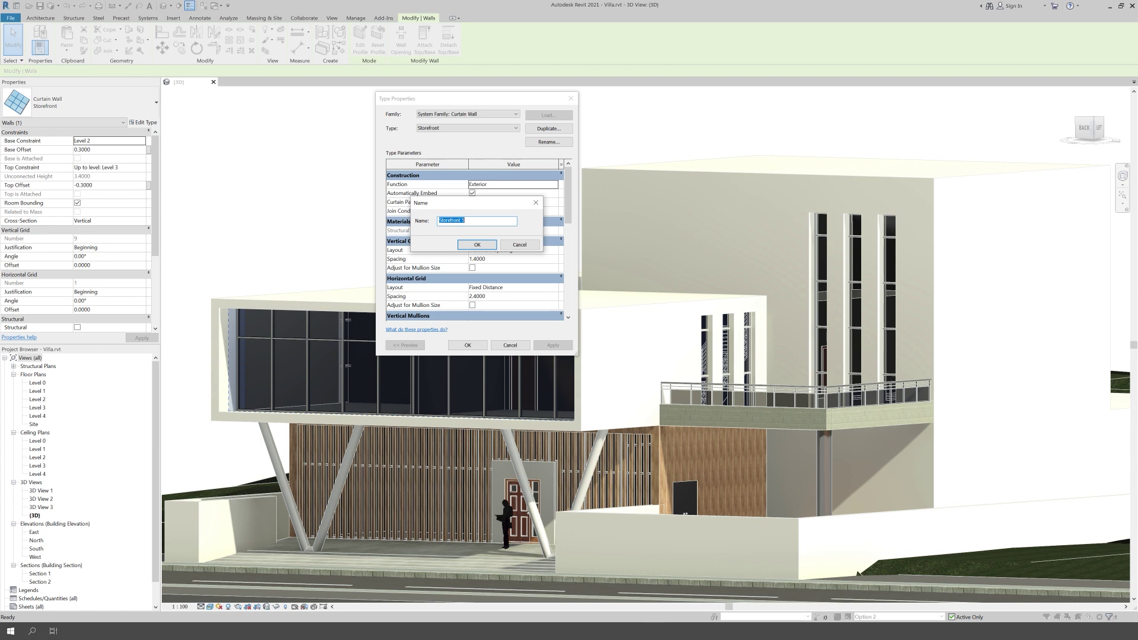
left_click(476, 245)
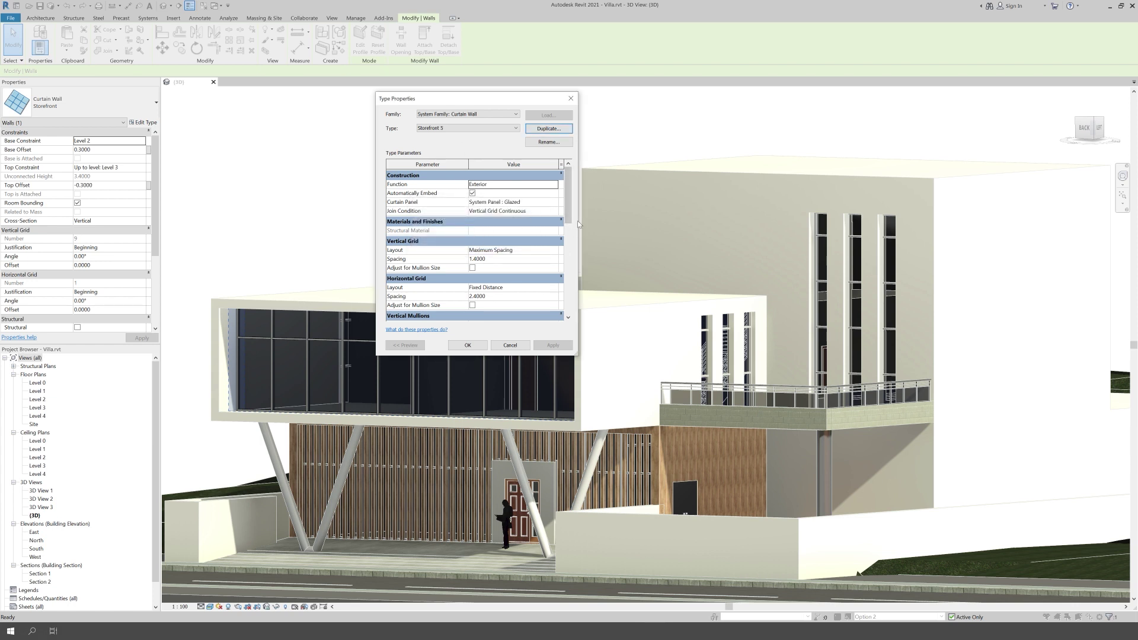
left_click_drag(567, 213, 565, 239)
left_click(505, 242)
left_click(554, 241)
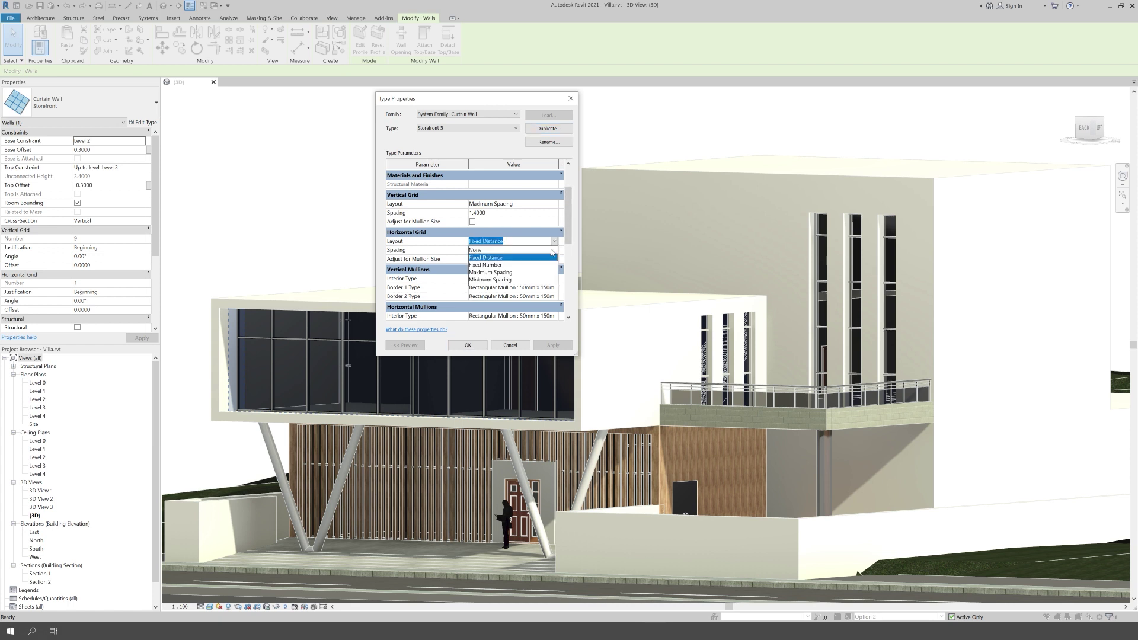
left_click(511, 273)
key("Tab")
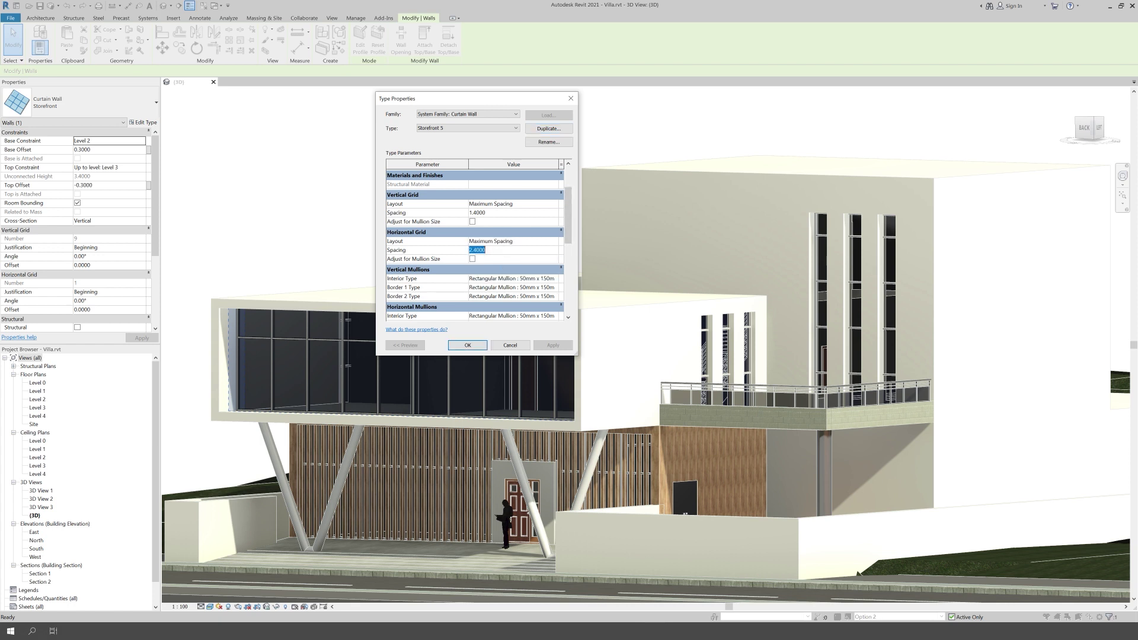
type("1.4")
Set the interior, Border 1 and Border 2 vertical mullions to Rectangular Mullion : 30mm Square.
left_click(554, 278)
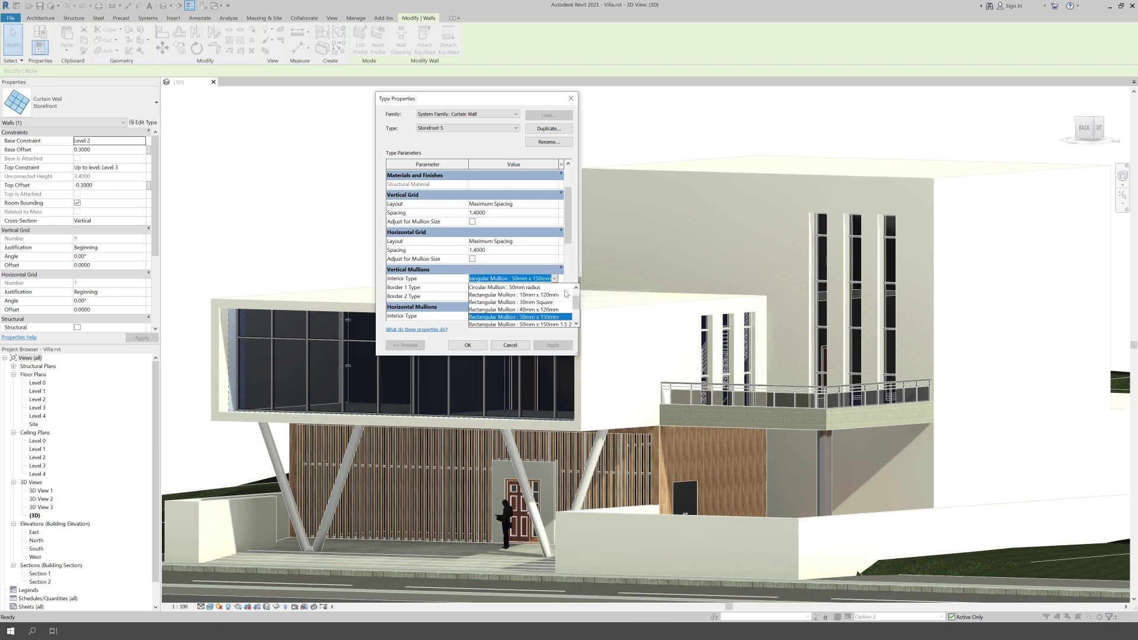
left_click(566, 302)
left_click(554, 287)
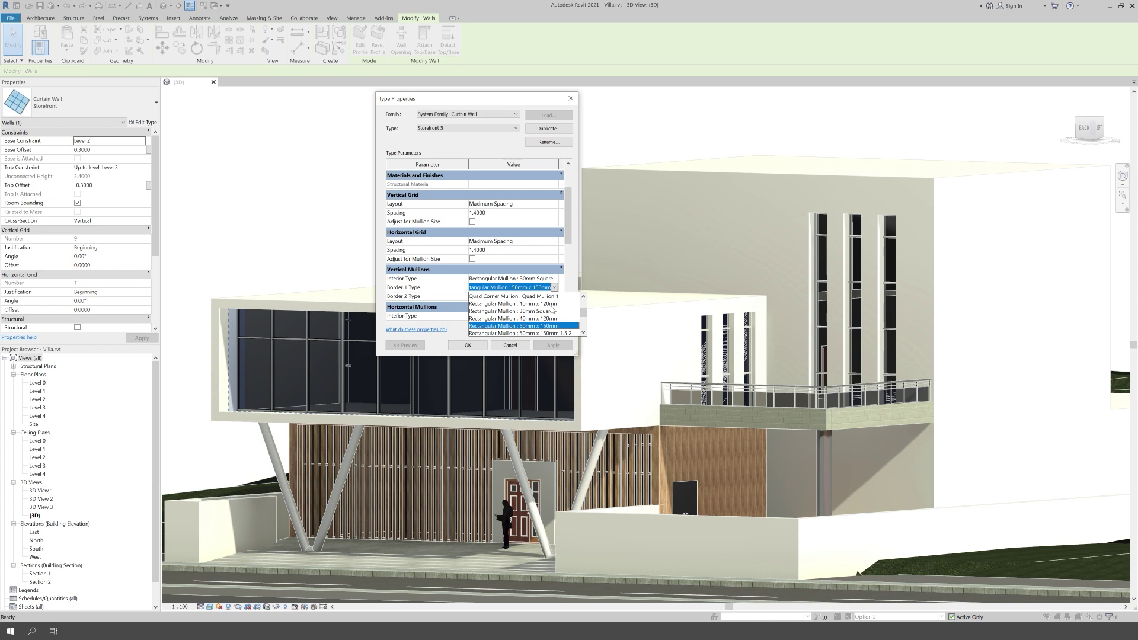
left_click(548, 311)
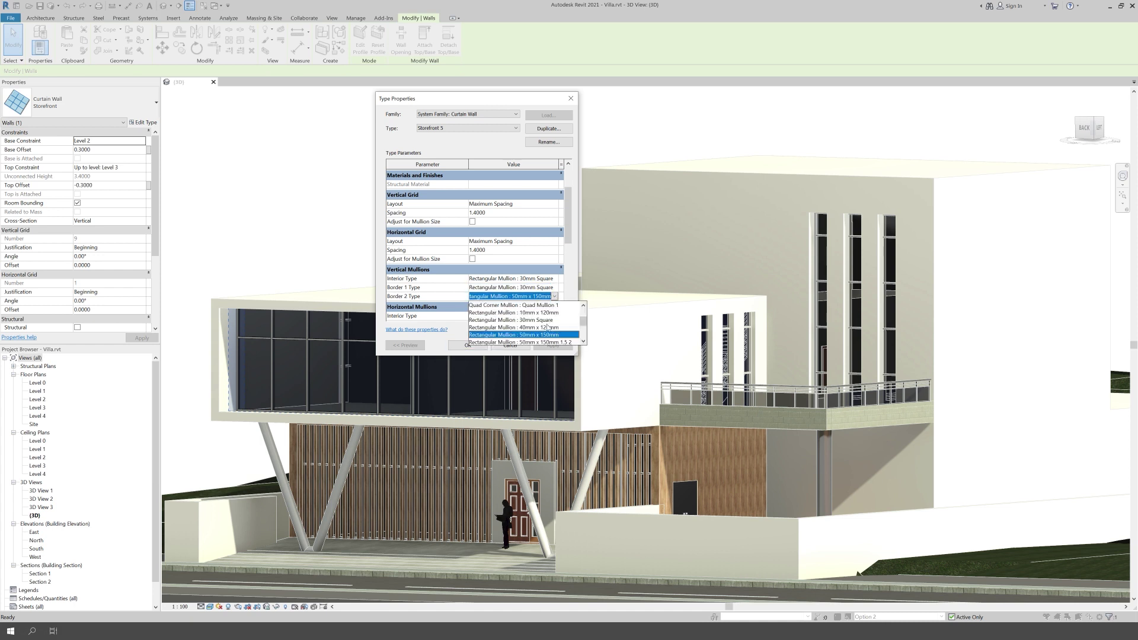
left_click(546, 320)
Set all horizontal mullions to 30mm Square, apply the type, and clear the selection.
left_click_drag(570, 228, 562, 254)
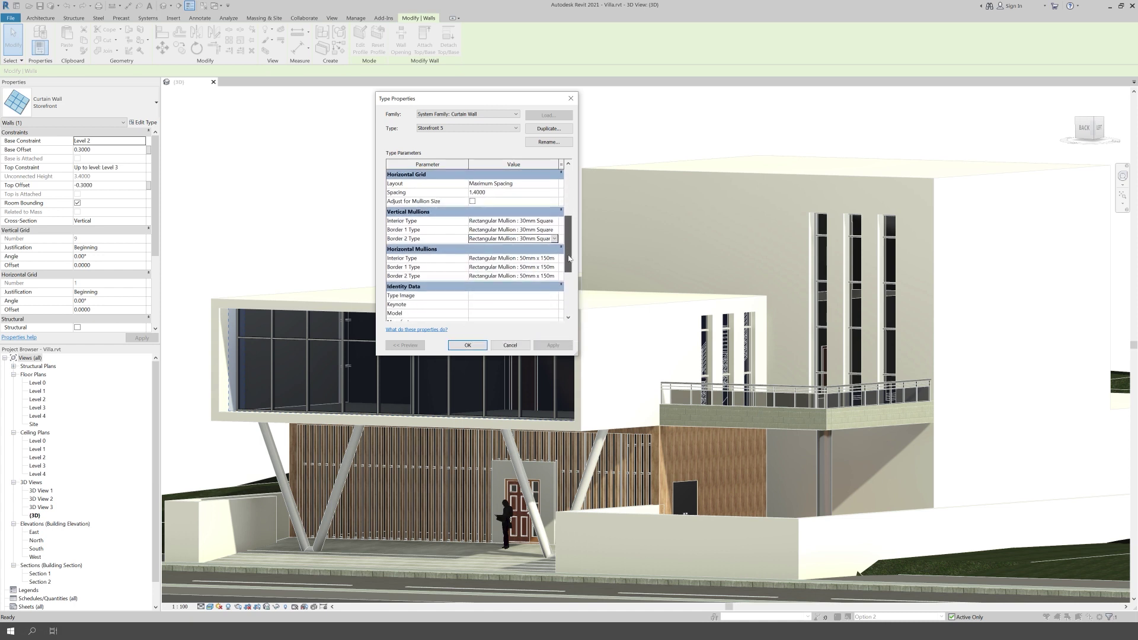
left_click(554, 248)
left_click(547, 272)
left_click(547, 281)
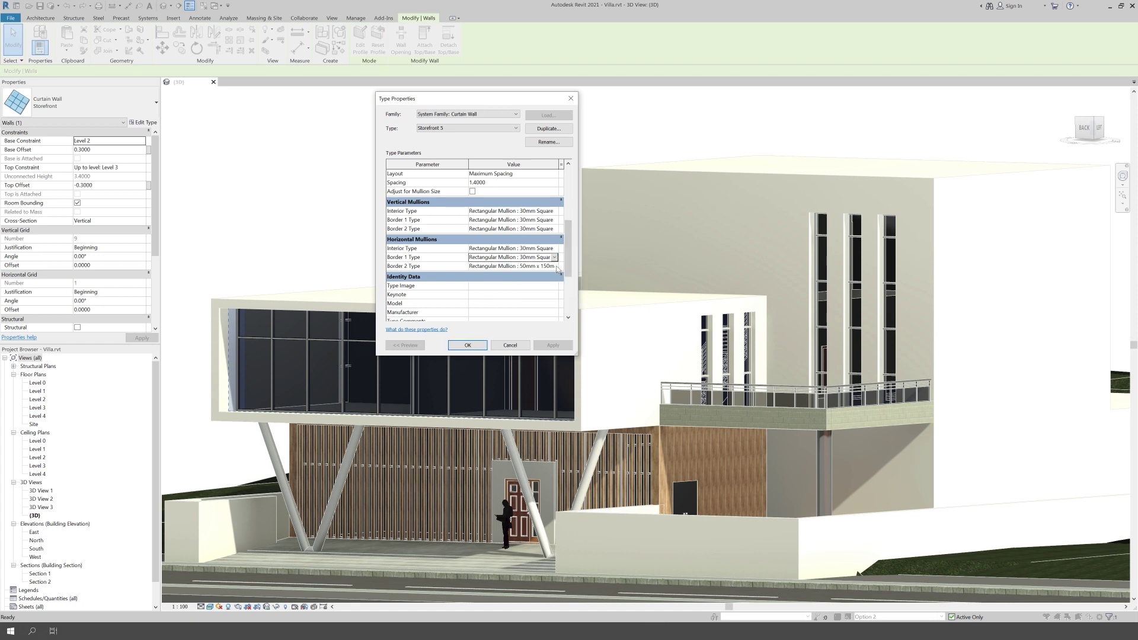
left_click(541, 290)
left_click(462, 345)
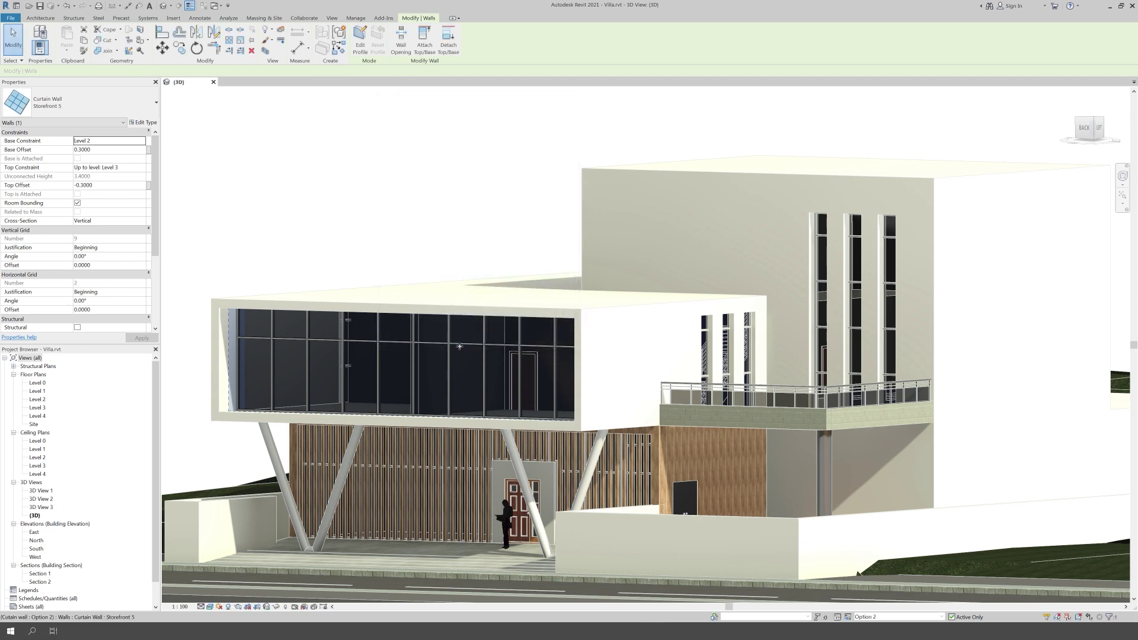
left_click(279, 179)
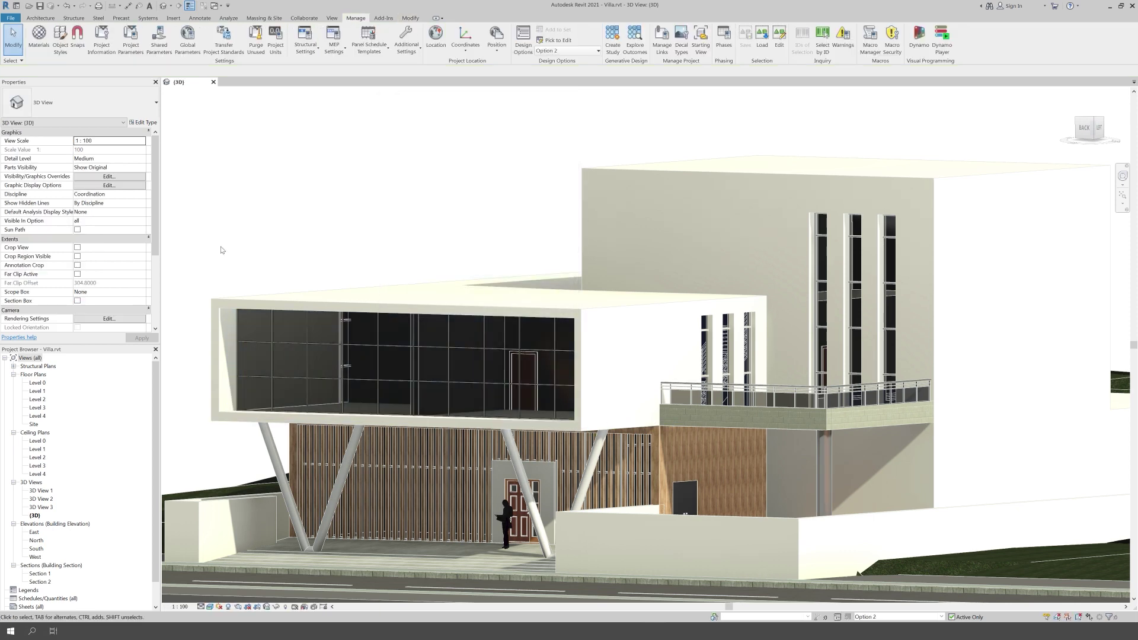
left_click(939, 616)
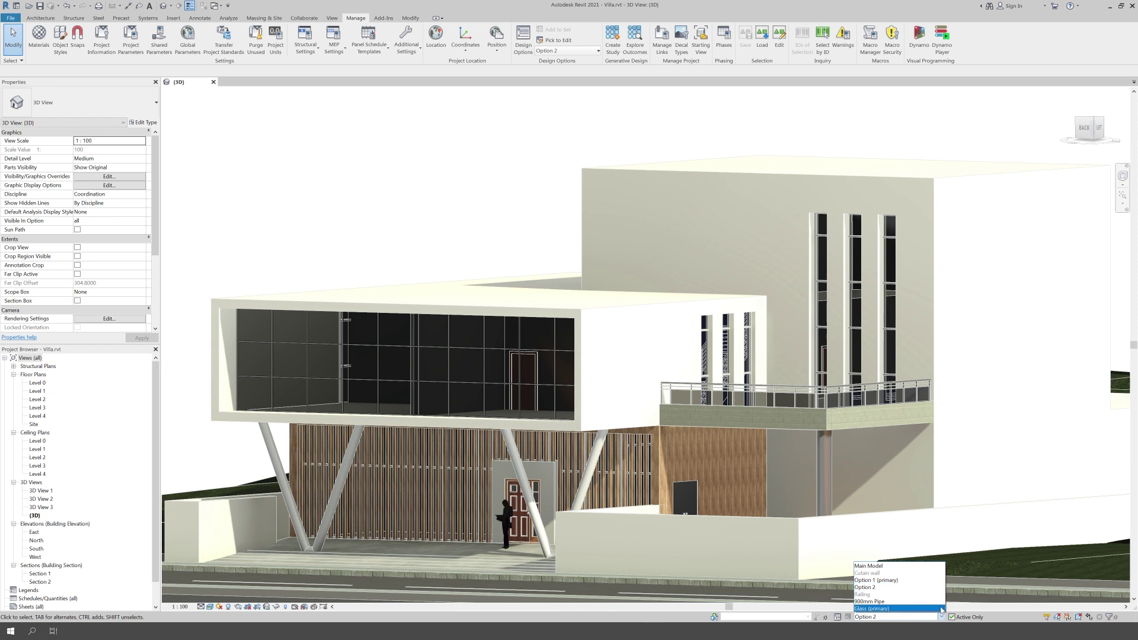
left_click(895, 584)
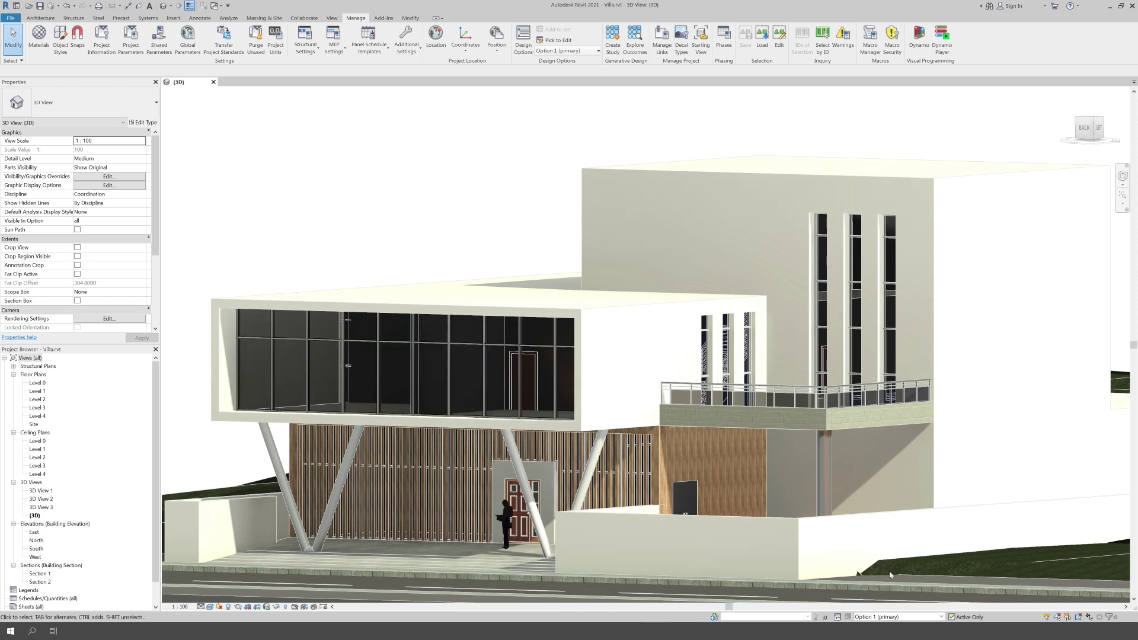
left_click(941, 616)
left_click(889, 592)
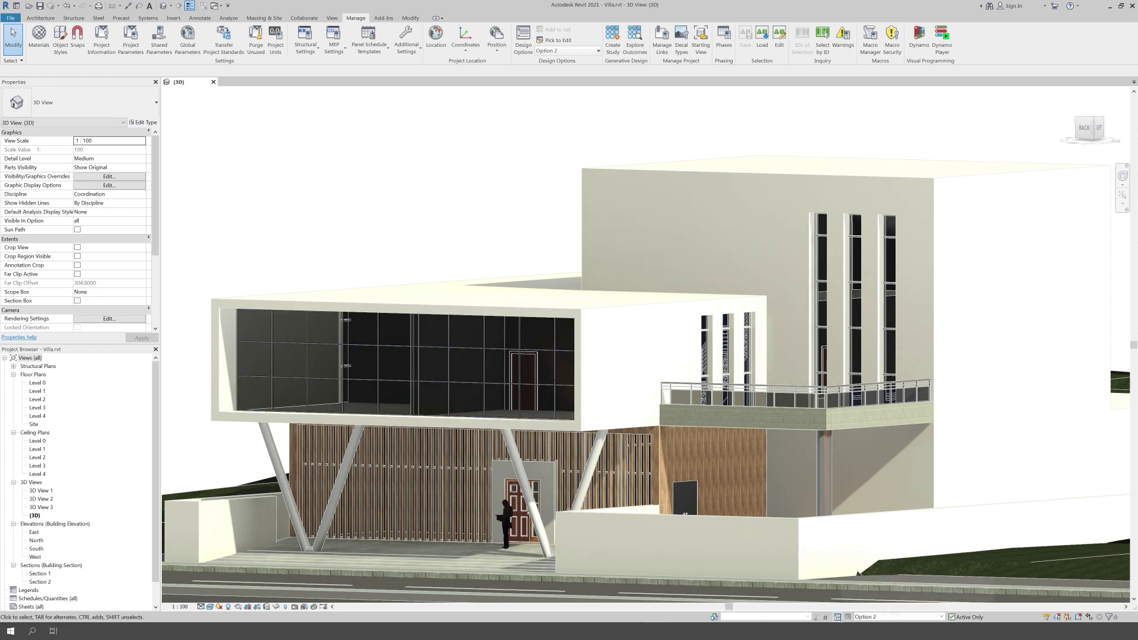
left_click(838, 617)
left_click(454, 225)
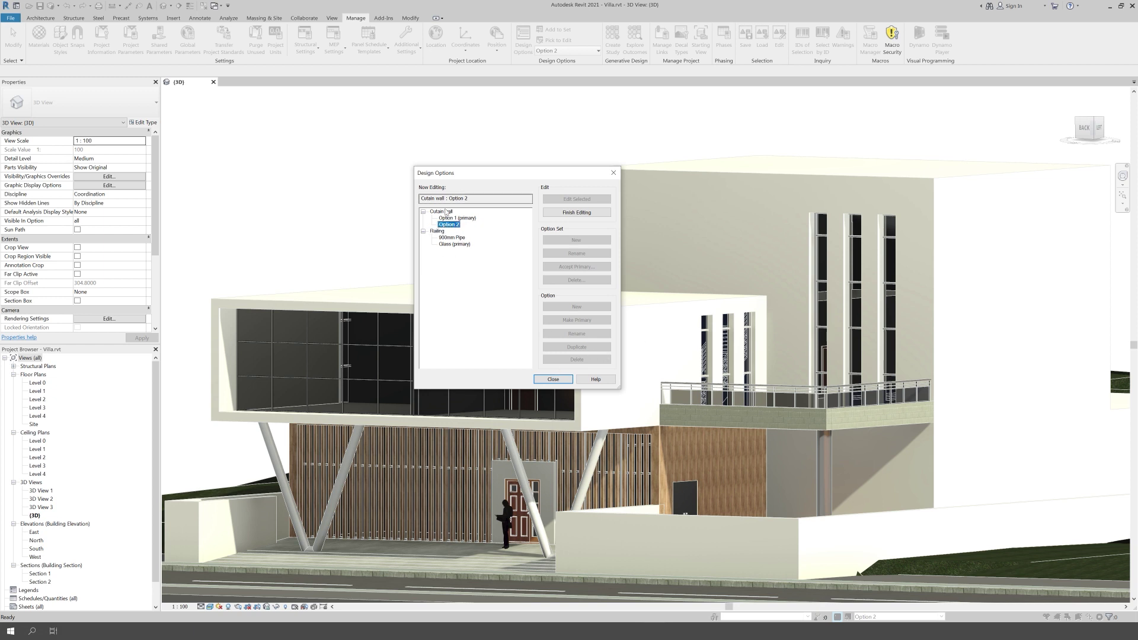
left_click(553, 378)
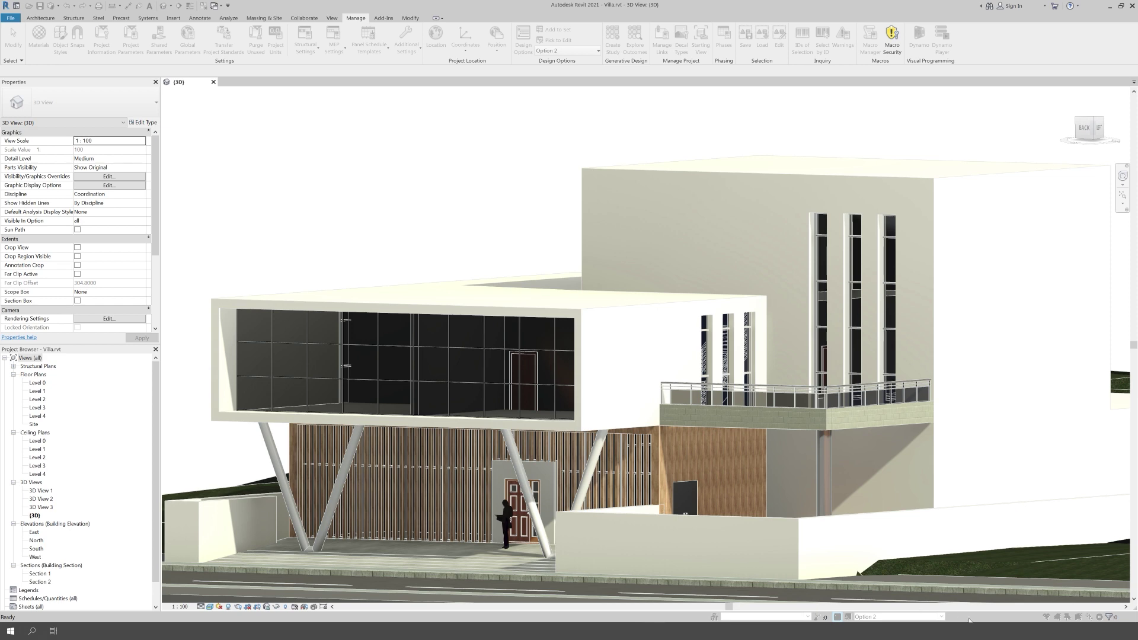
left_click(908, 619)
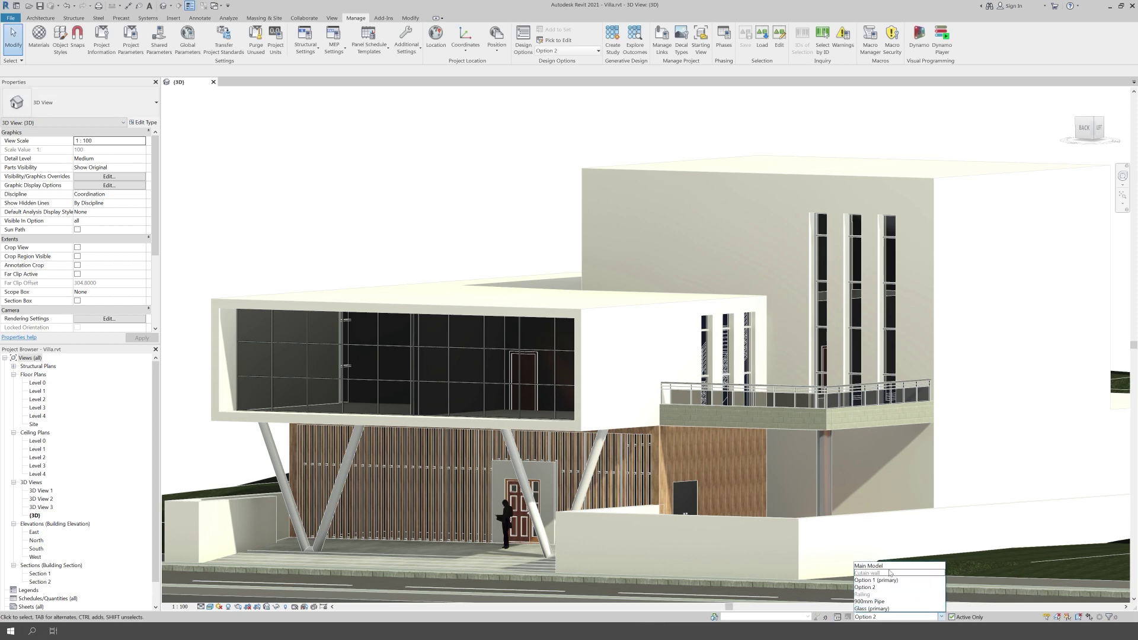
Switch editing to Main Model and set curtain wall Option 2 as primary in Design Options.
left_click(890, 569)
left_click(836, 616)
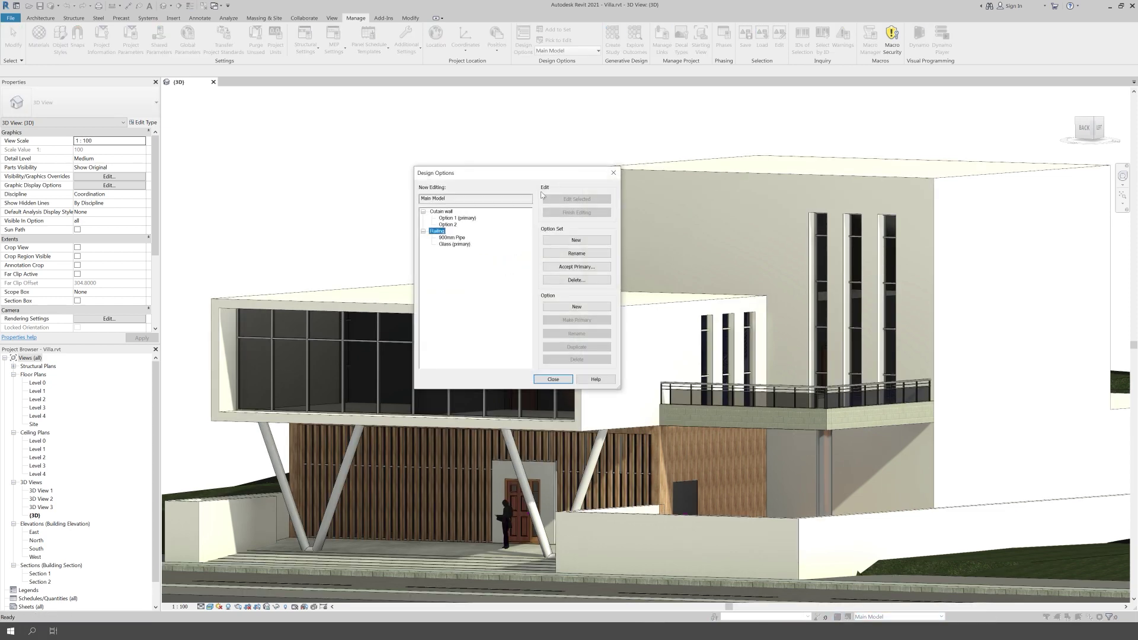
left_click(455, 224)
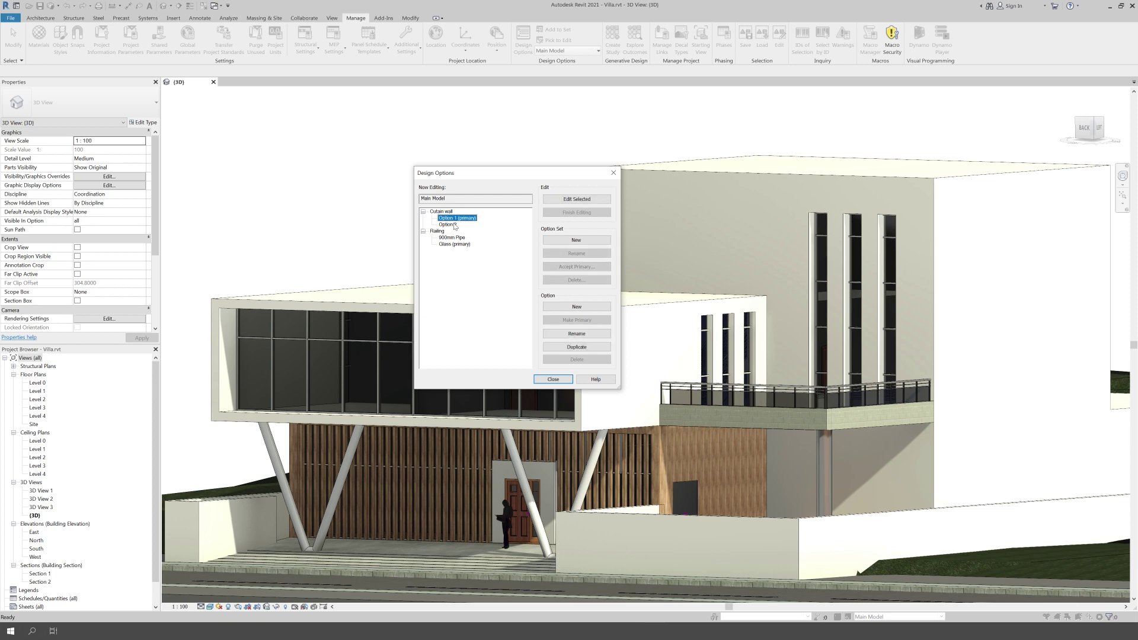
left_click(578, 320)
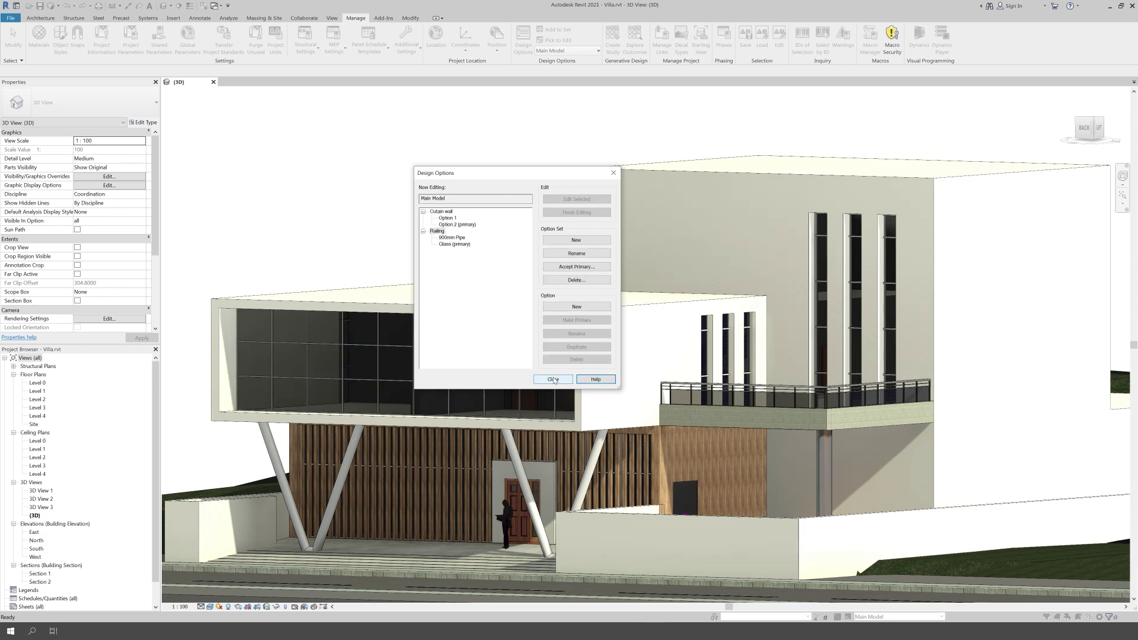
left_click(553, 379)
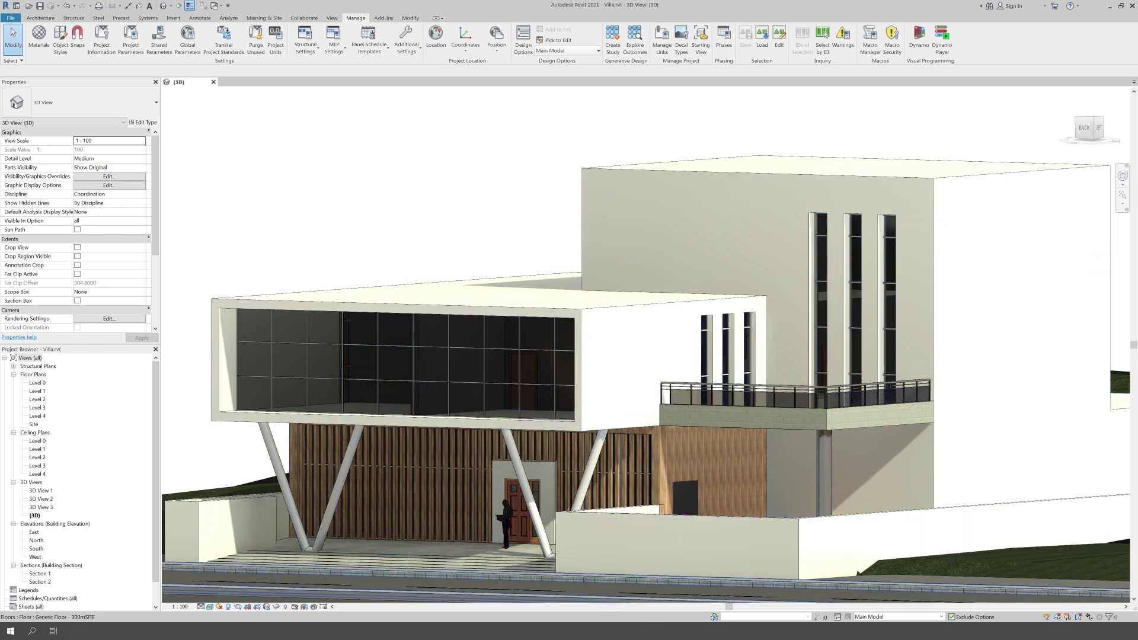
Create a new design option set and name it 'wood'.
left_click(838, 617)
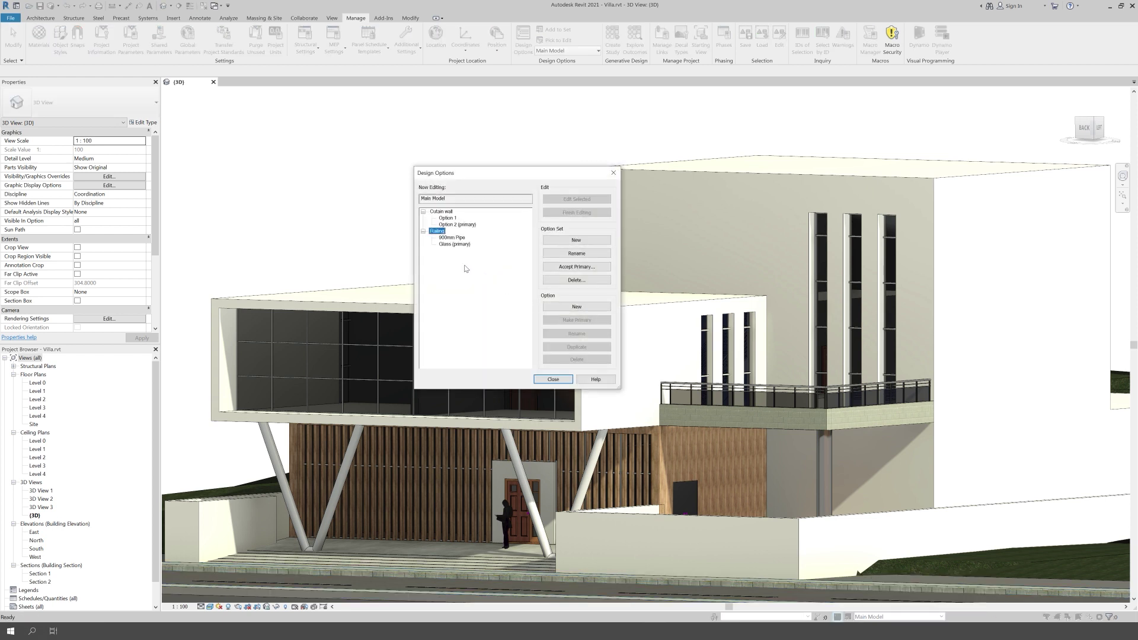
left_click(574, 240)
left_click(449, 231)
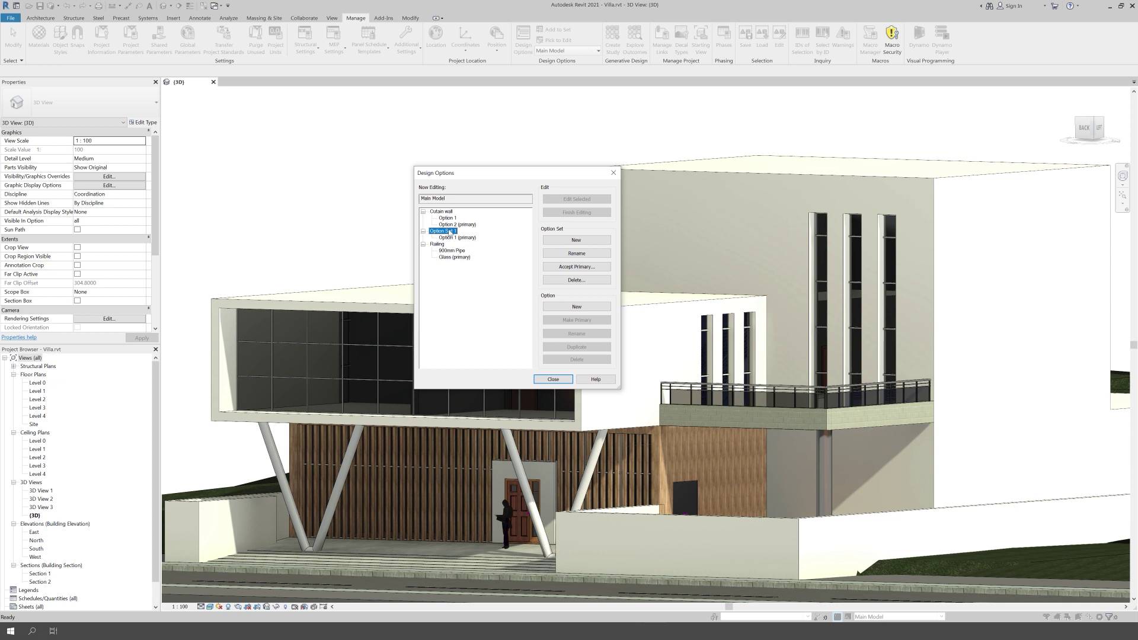
left_click(576, 253)
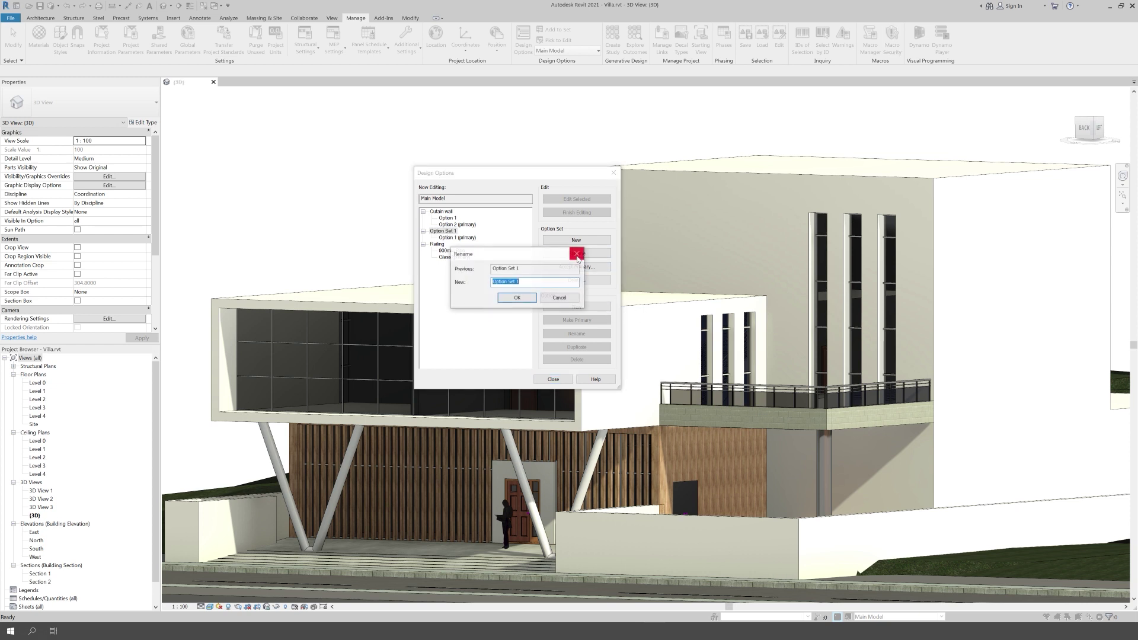
type("wood")
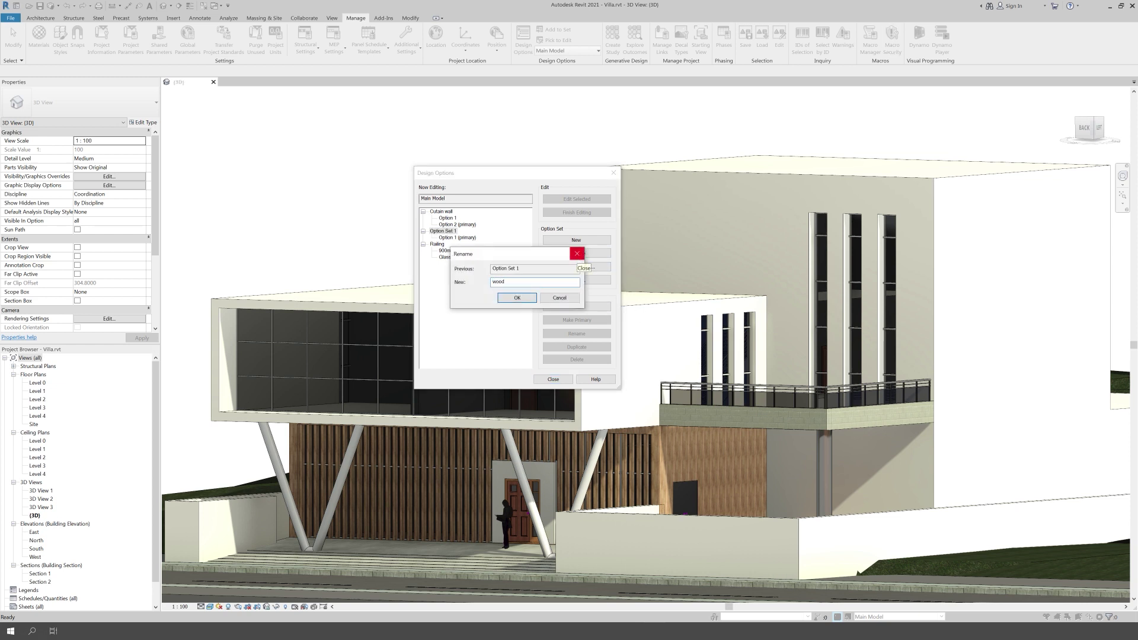
key("Return")
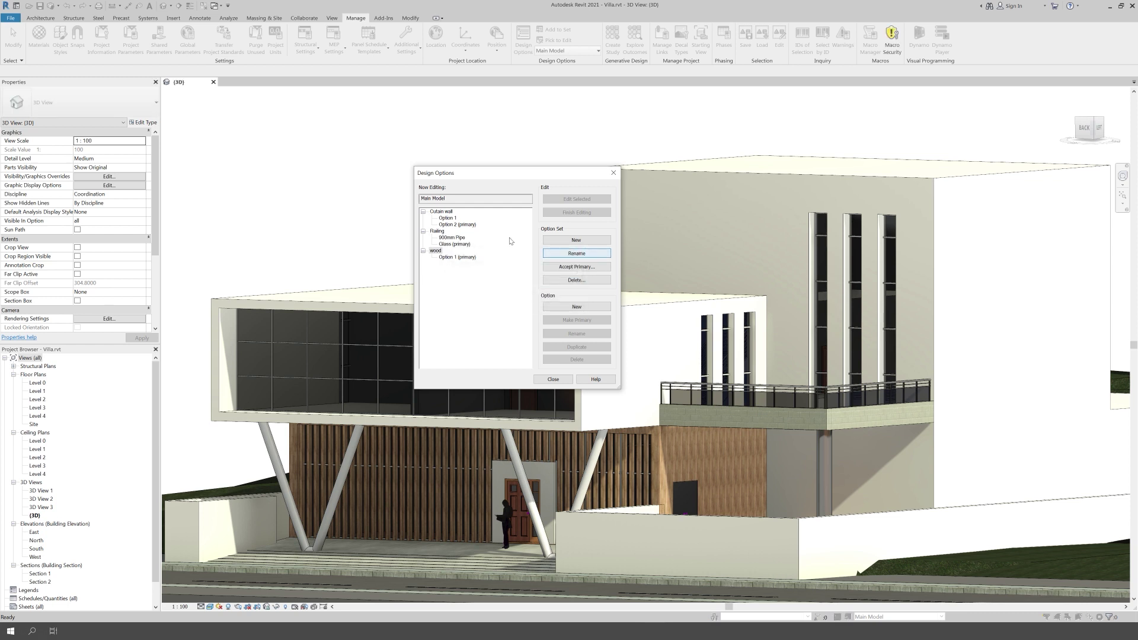
Rename the wood set's first option to 'light' and add a second option named 'dark'.
left_click(476, 258)
left_click(576, 334)
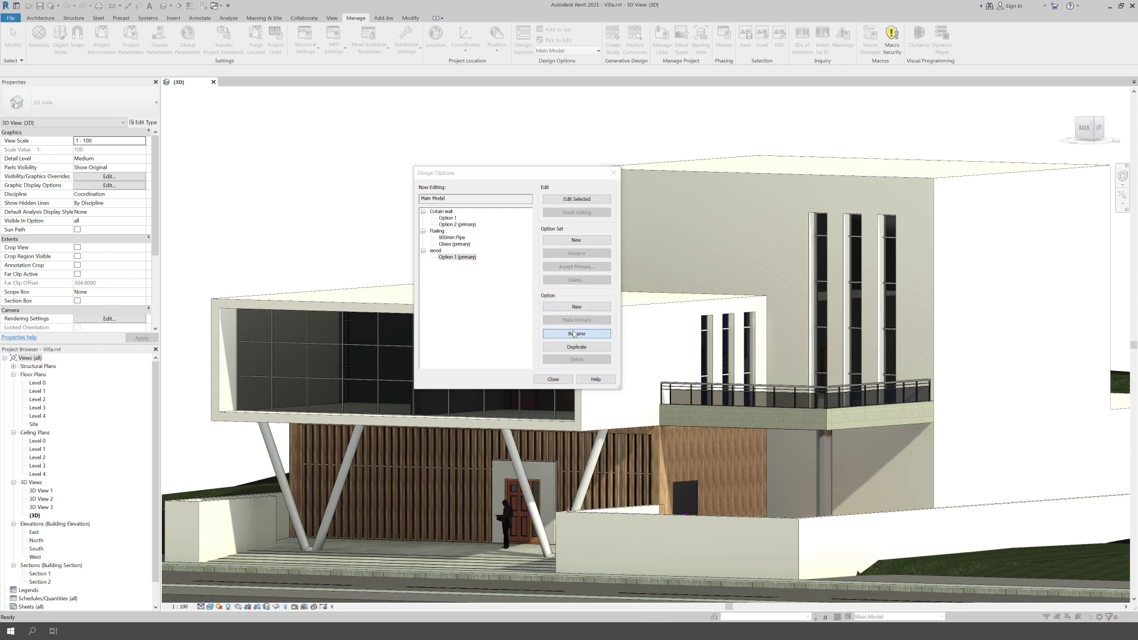
type("ligh")
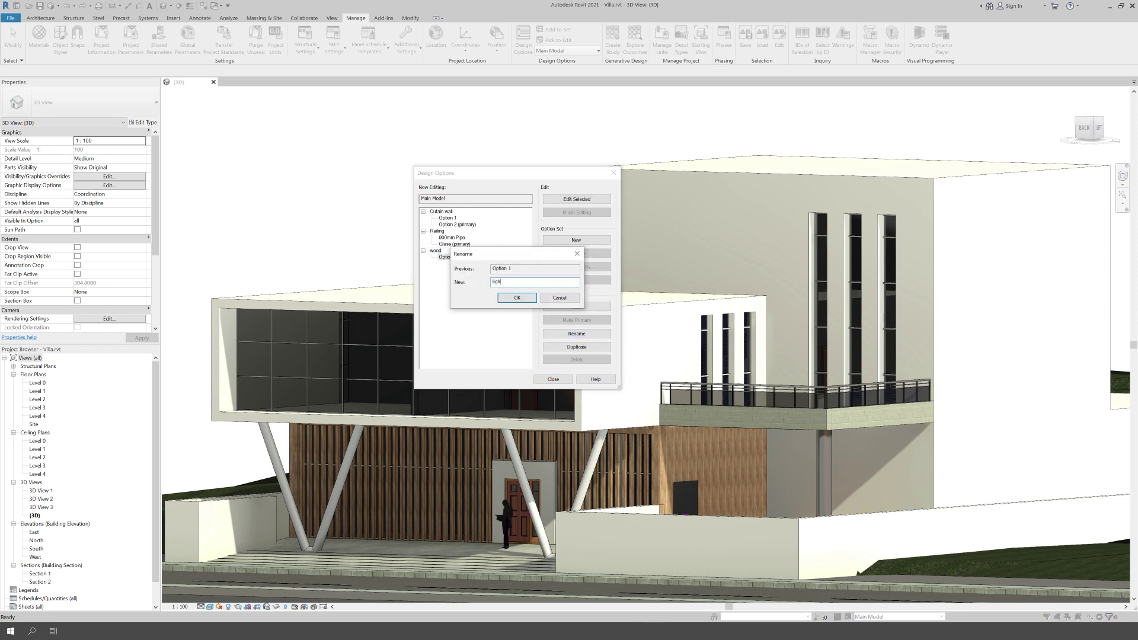
type("t")
key("Return")
left_click(582, 306)
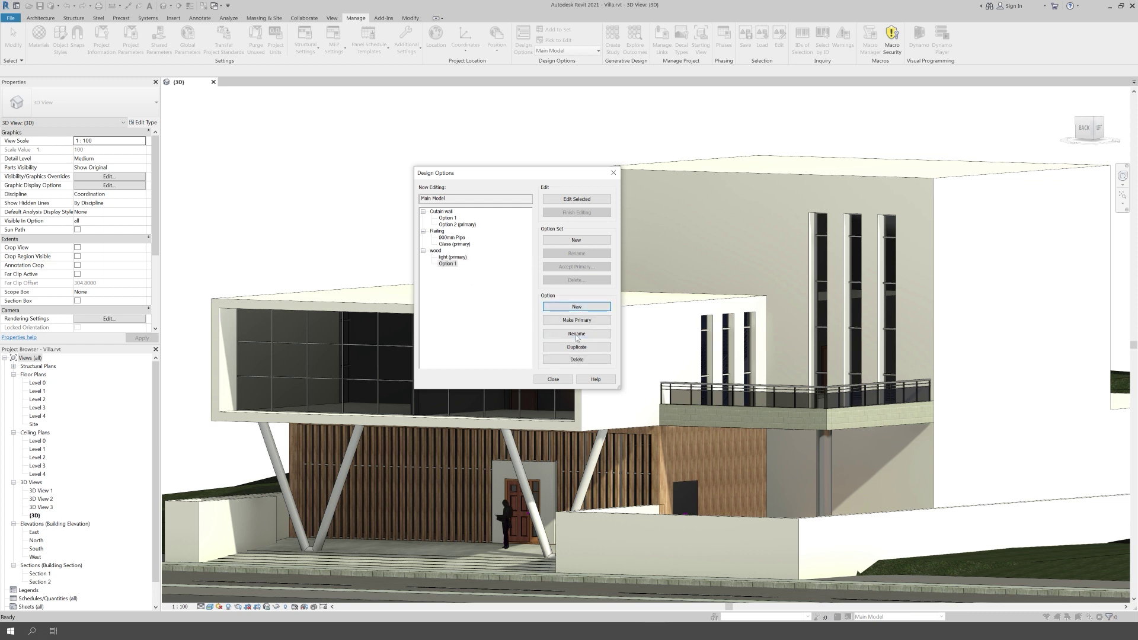
left_click(577, 335)
type("dark")
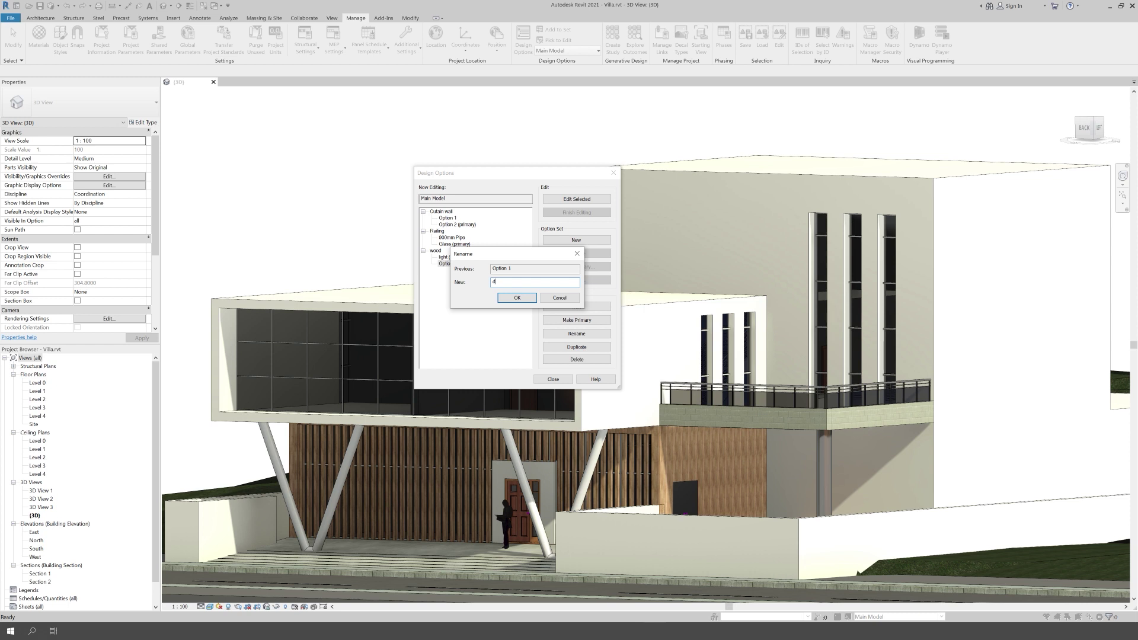
left_click(518, 298)
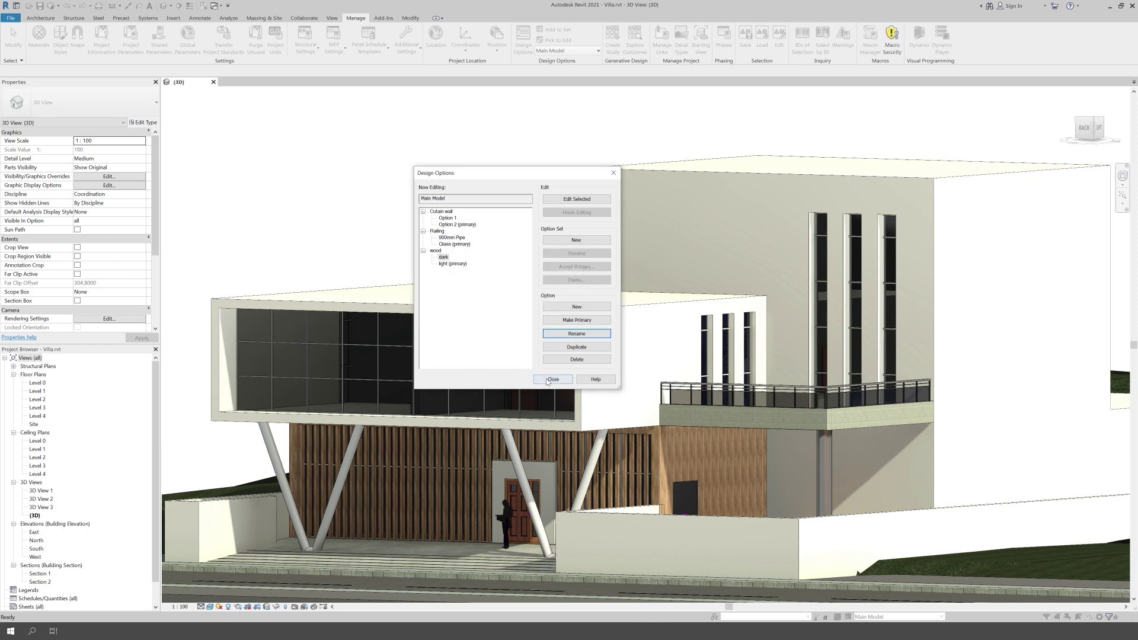
left_click(553, 380)
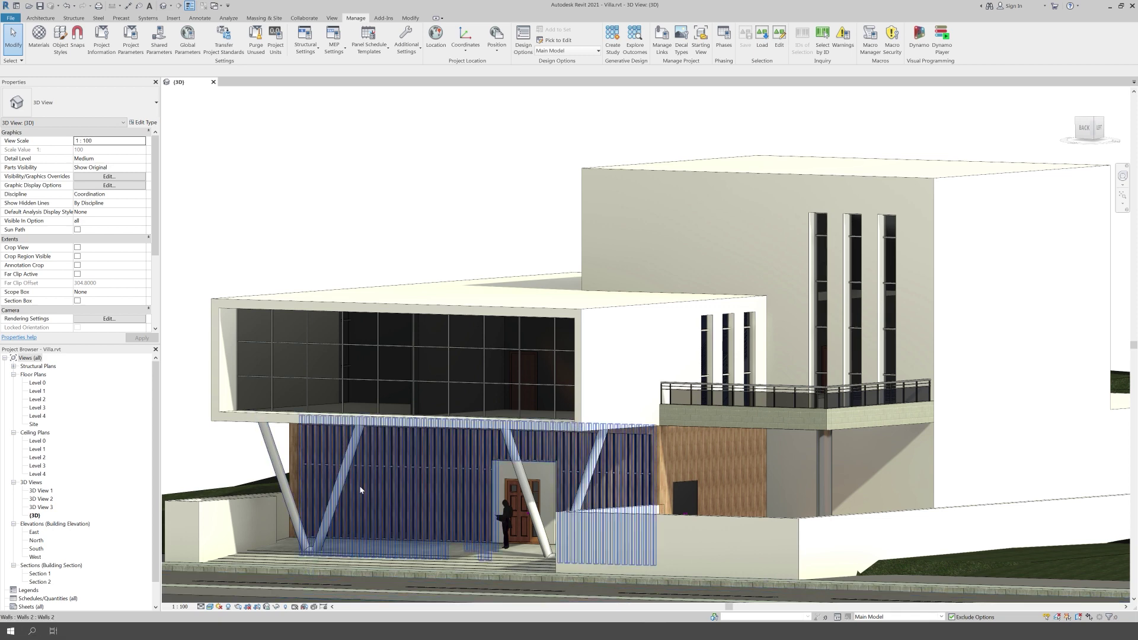
Add the wooden slat wall below the glazing to both the light and dark wood options.
left_click(375, 492)
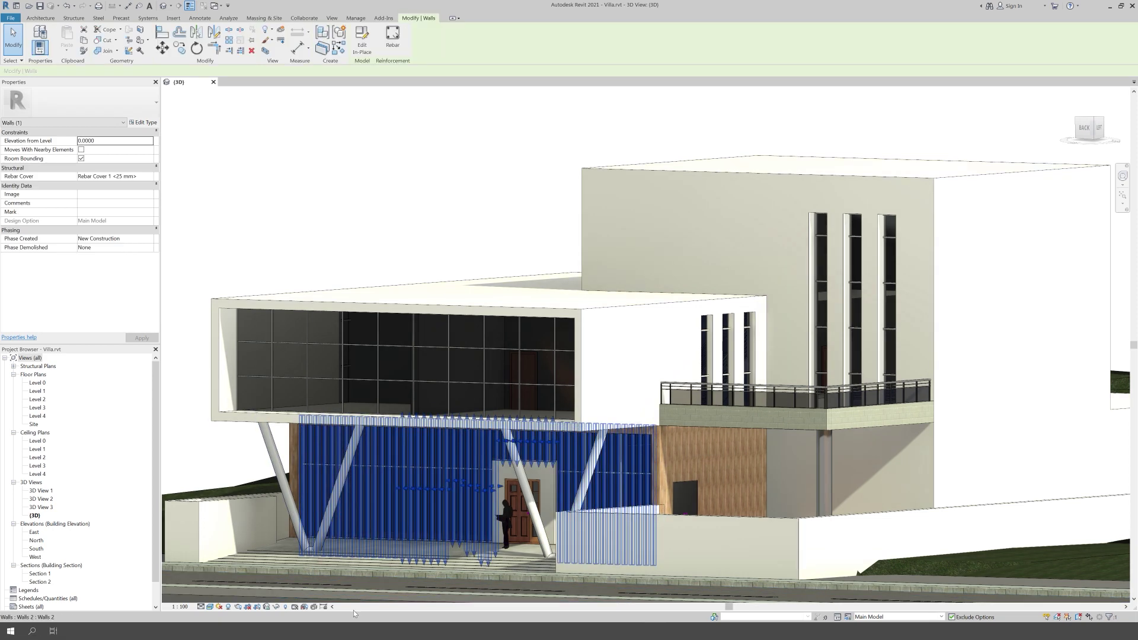
left_click(837, 617)
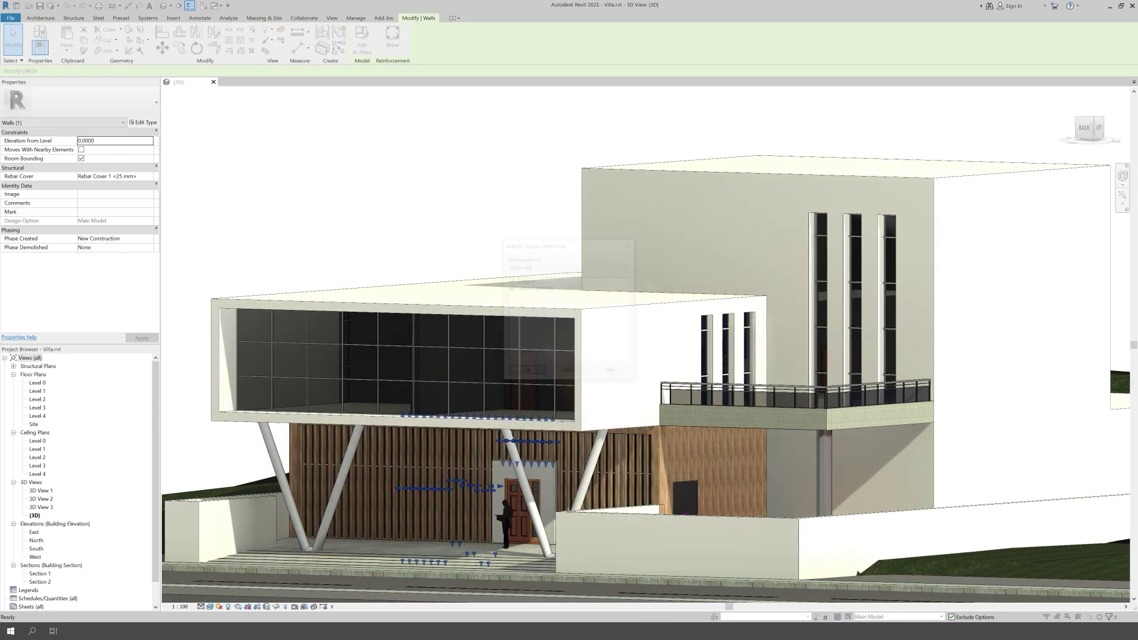
left_click(559, 266)
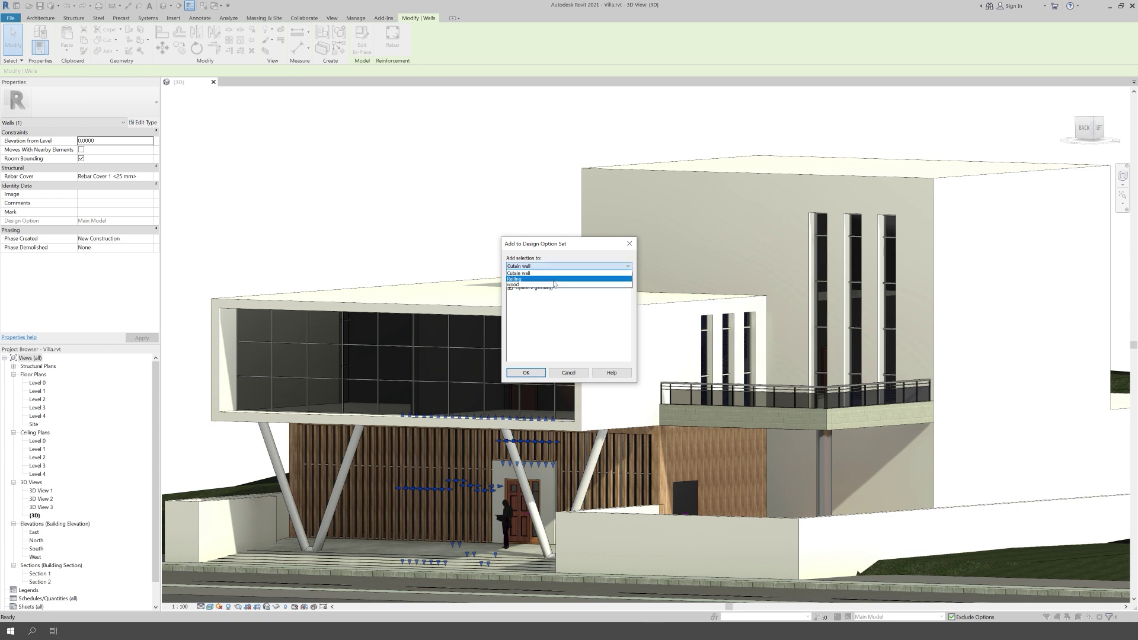
left_click(556, 284)
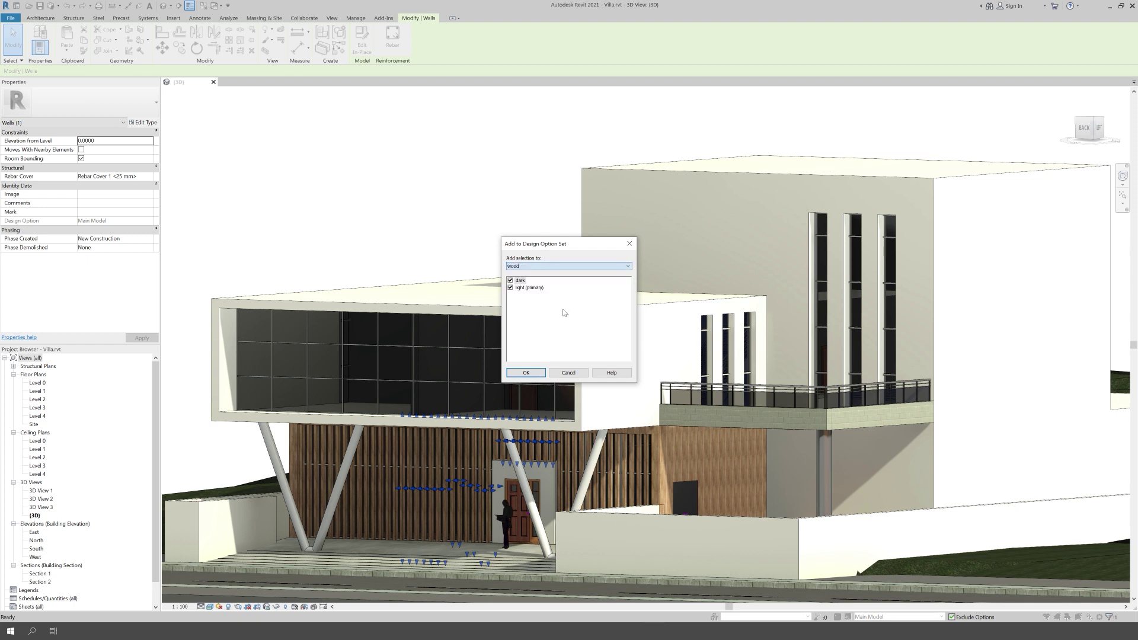
left_click(528, 373)
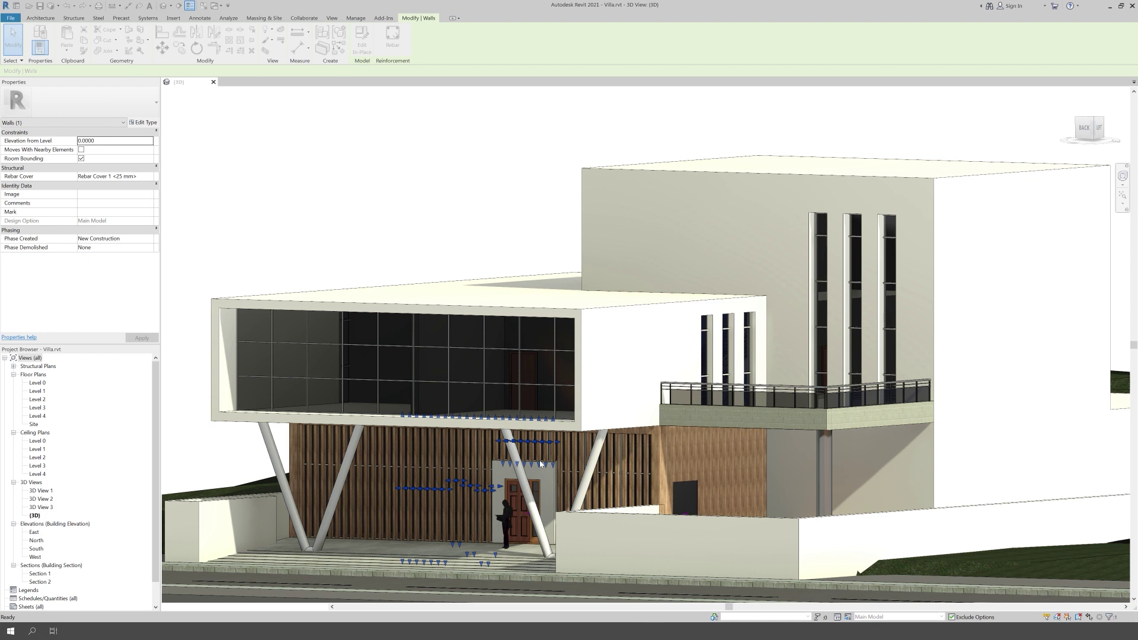
left_click(368, 261)
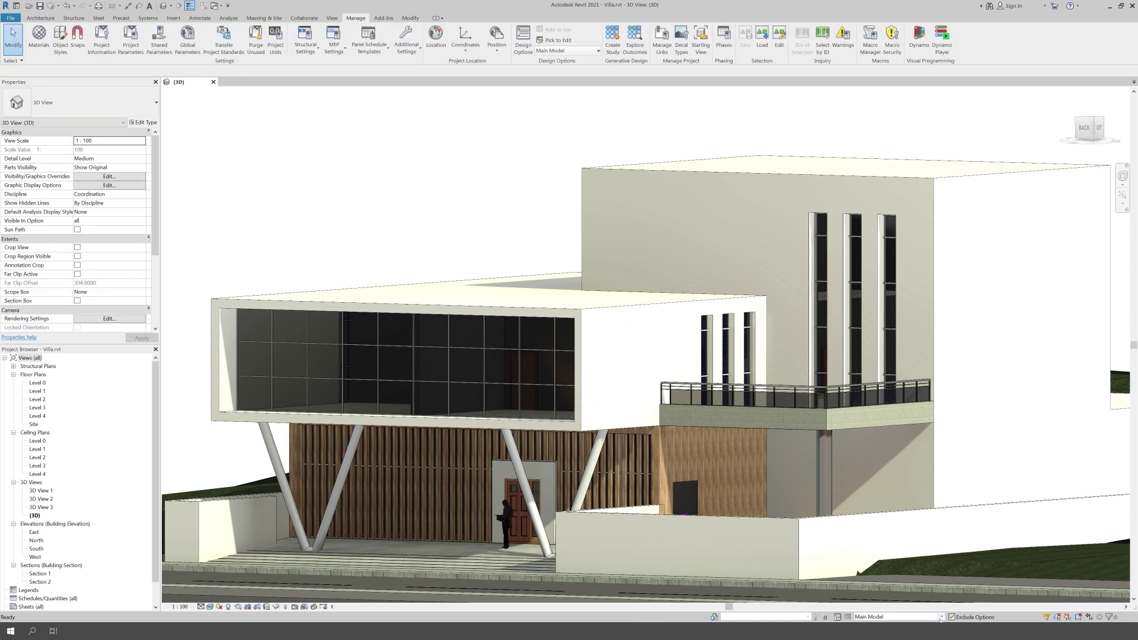
left_click(940, 617)
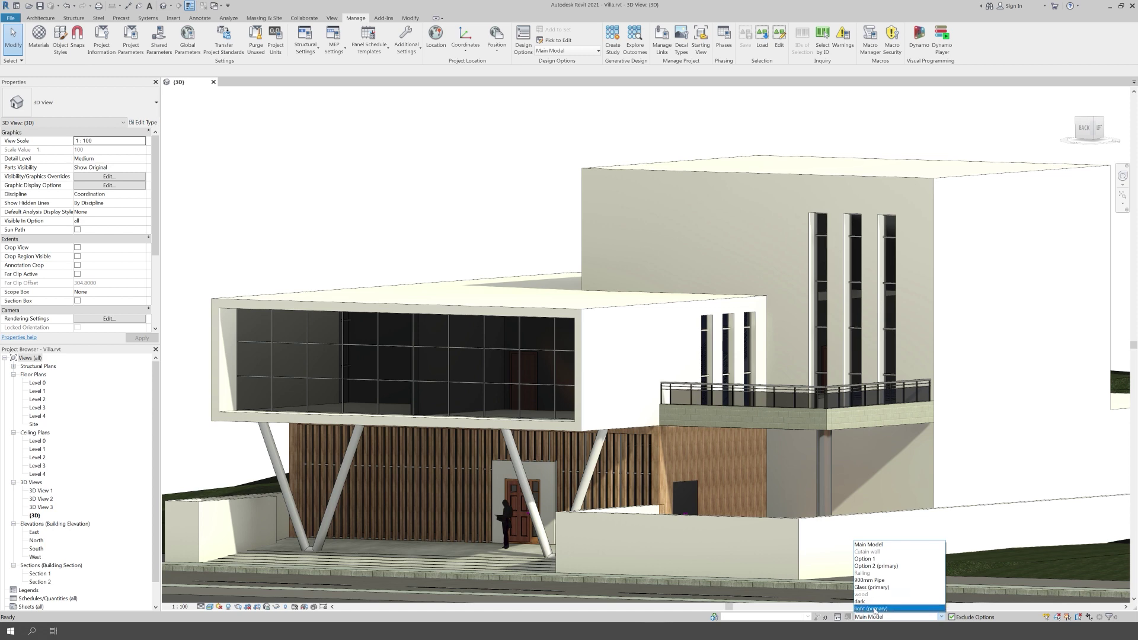
Make the dark wood option active and open the type properties of its slatted wall.
left_click(870, 601)
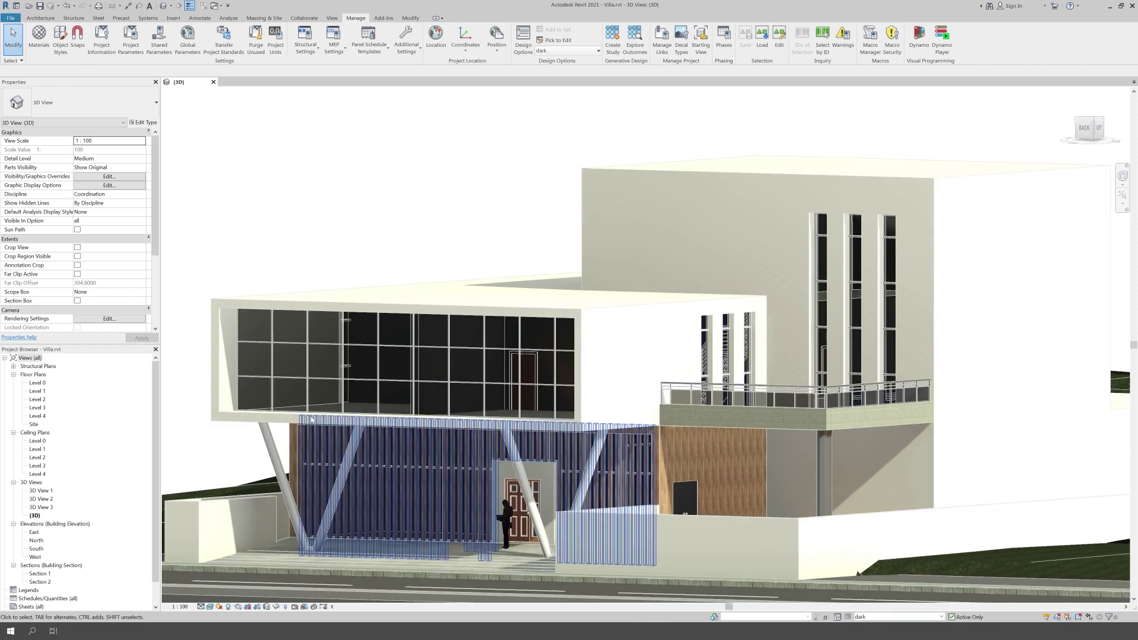
left_click(378, 454)
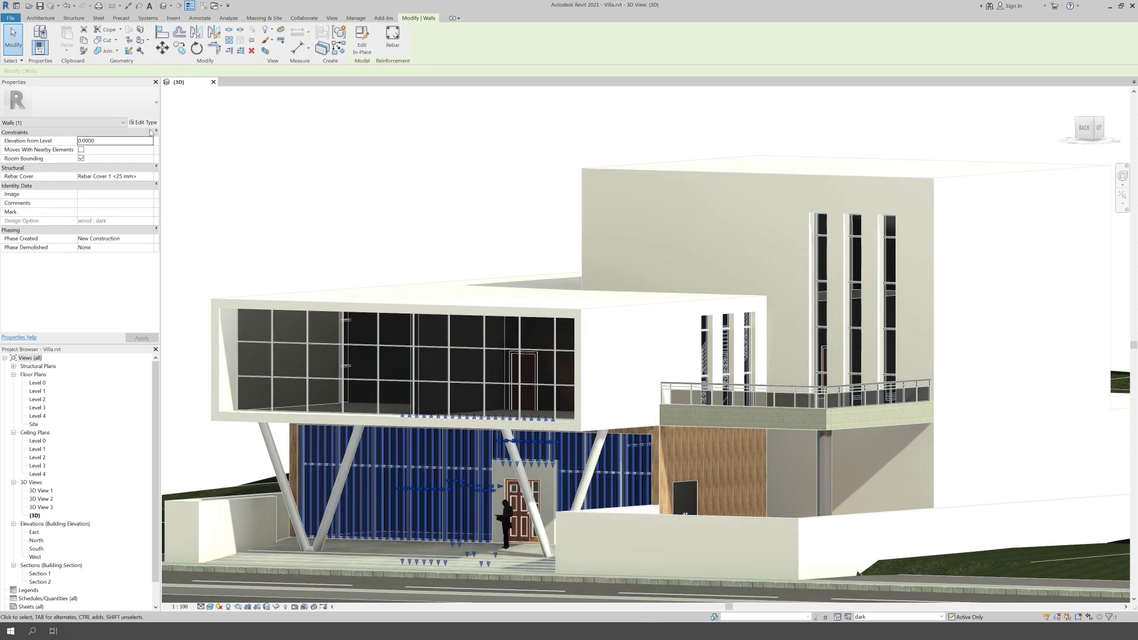
left_click(152, 177)
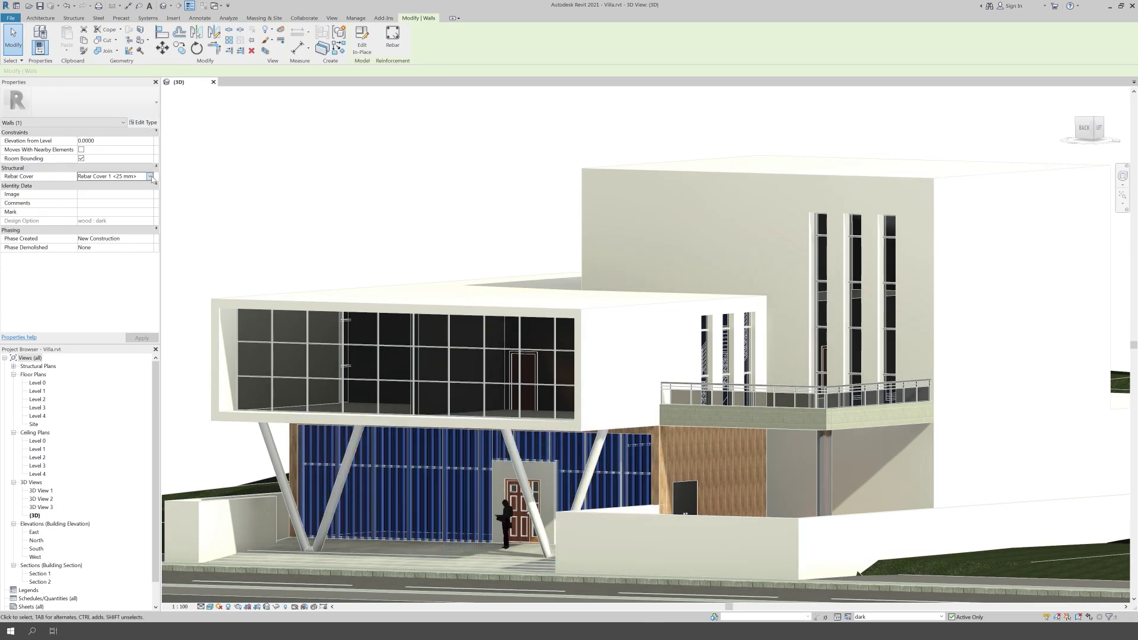
left_click(149, 125)
left_click(145, 122)
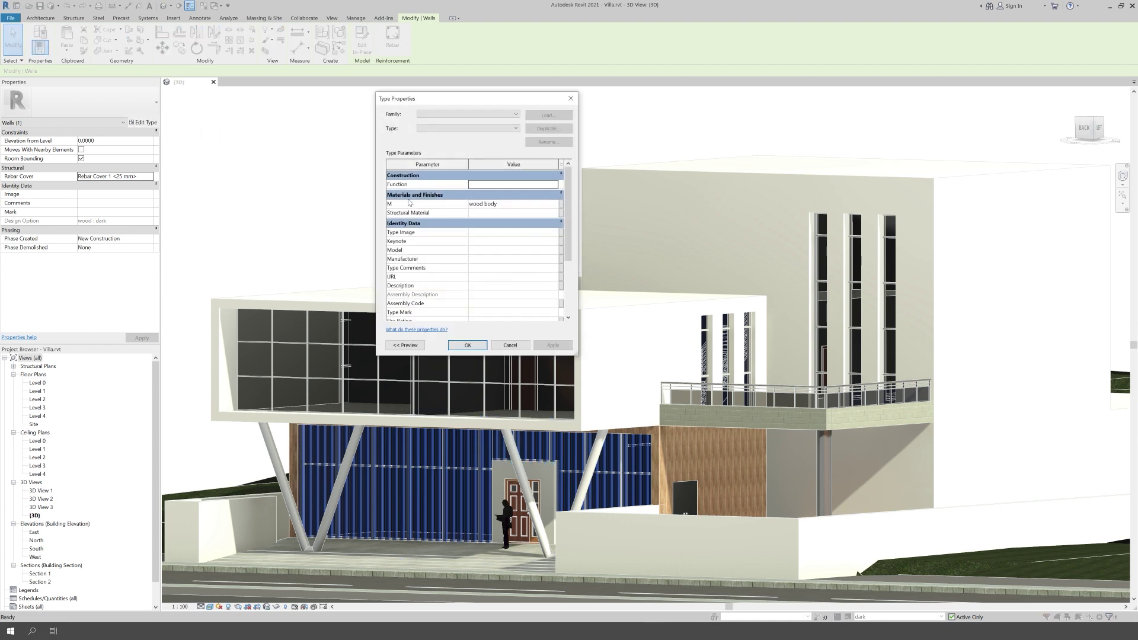
Create a new material for the slat wall type and name it 'wood dark'.
left_click(561, 205)
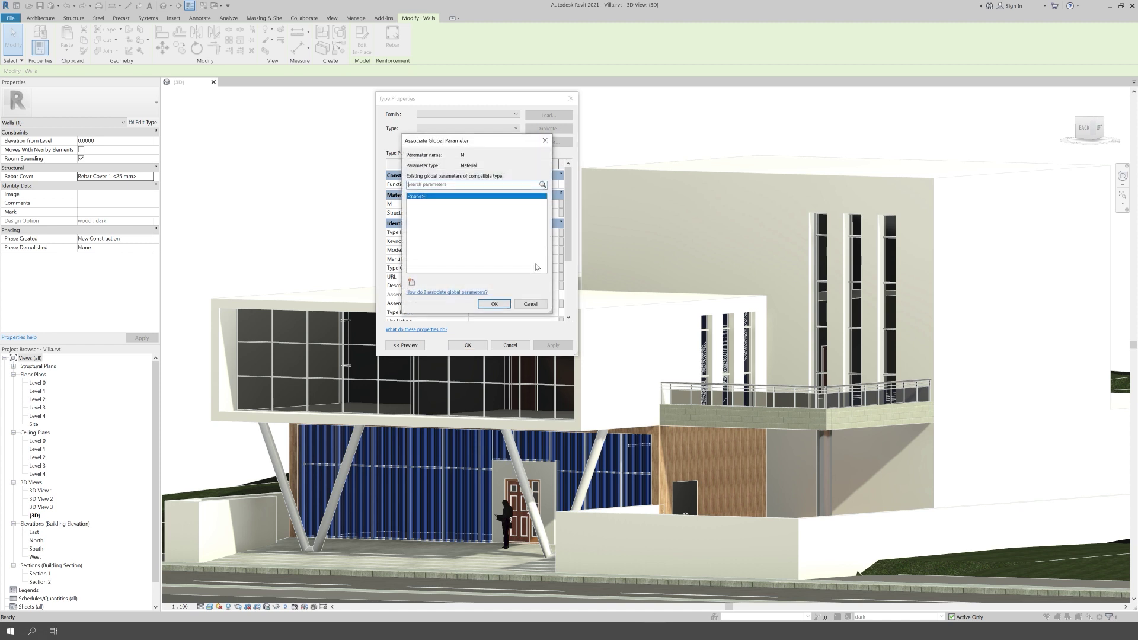
left_click(545, 140)
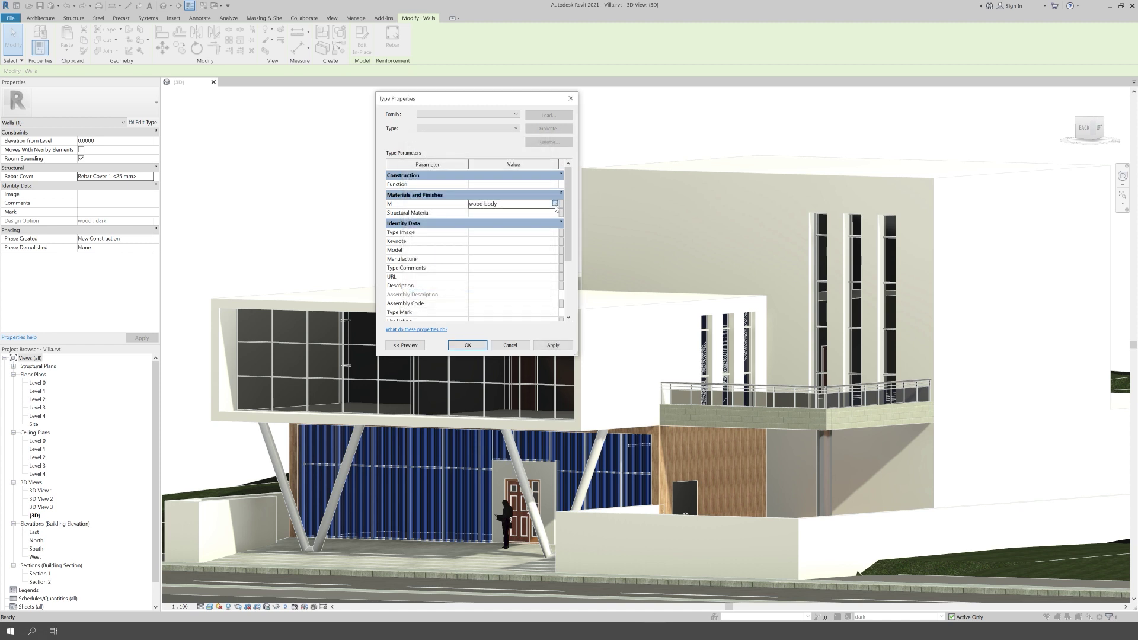
left_click(556, 204)
mouse_move(661, 93)
left_mouse_down()
mouse_move(661, 70)
mouse_move(437, 92)
left_mouse_up()
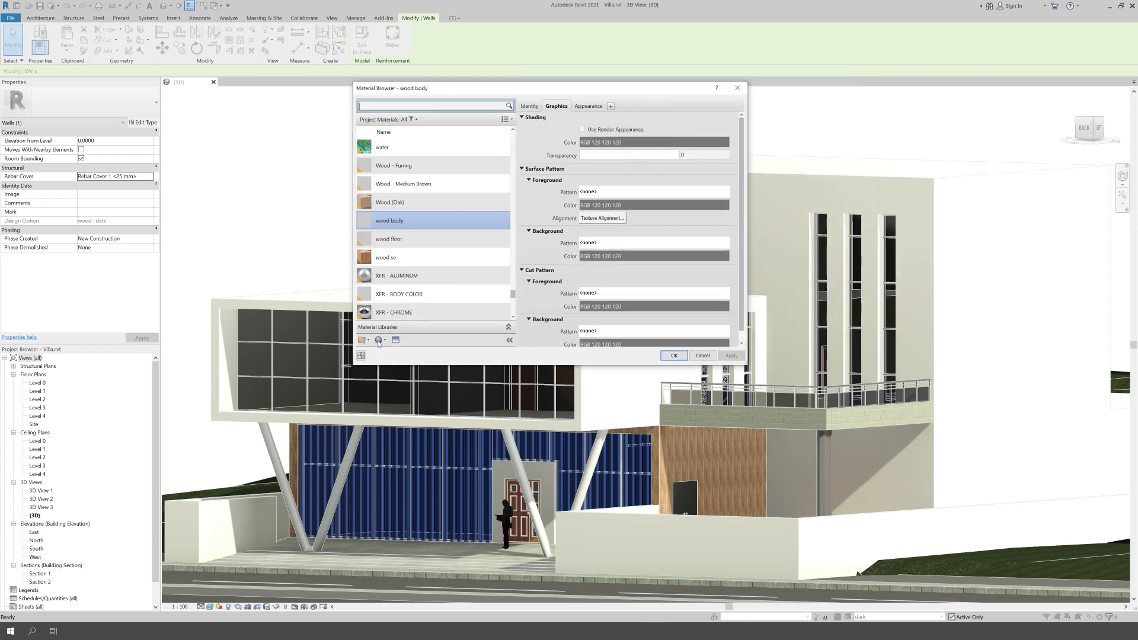
left_click(369, 340)
left_click(390, 353)
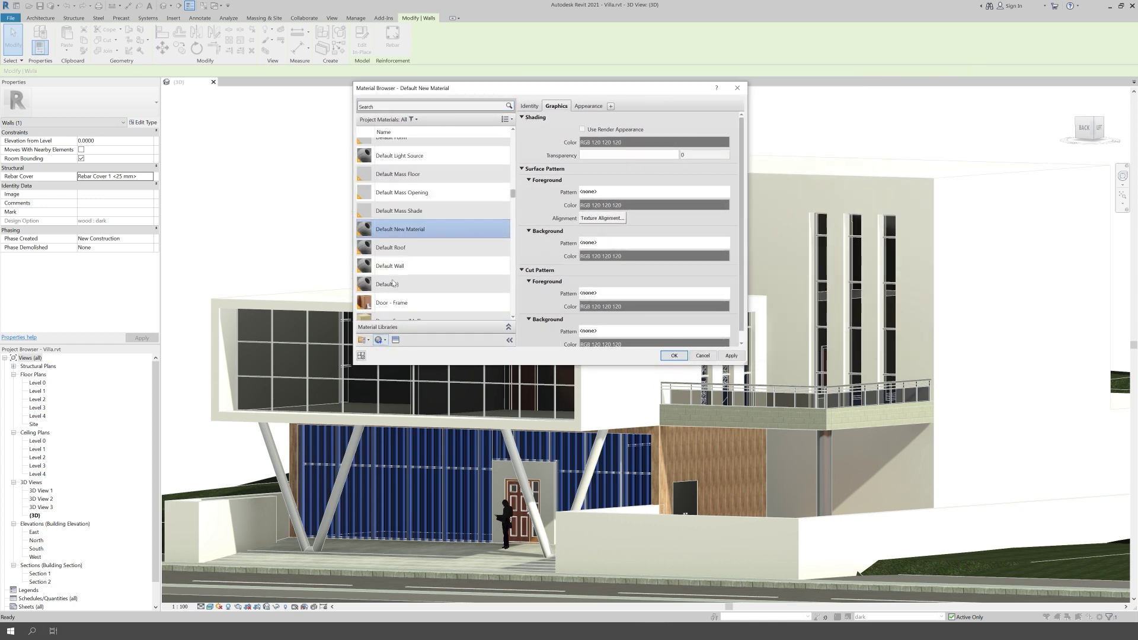
right_click(418, 229)
left_click(432, 236)
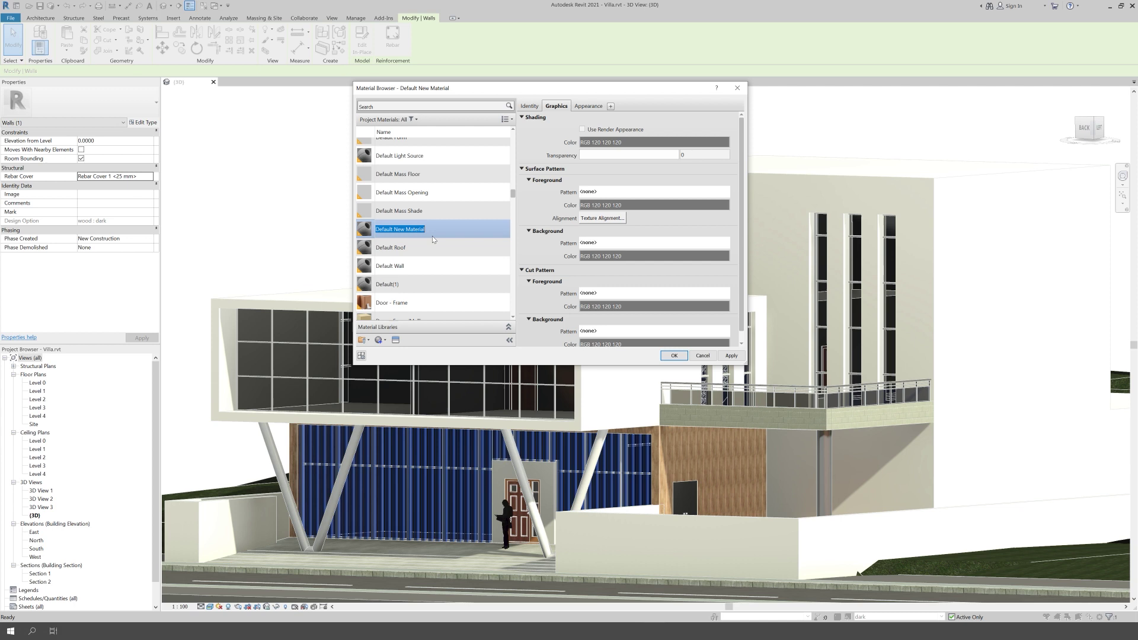
type("wood dark")
Give 'wood dark' the Bamboo Dark - Semigloss appearance with render-appearance shading, and apply it.
left_click(396, 341)
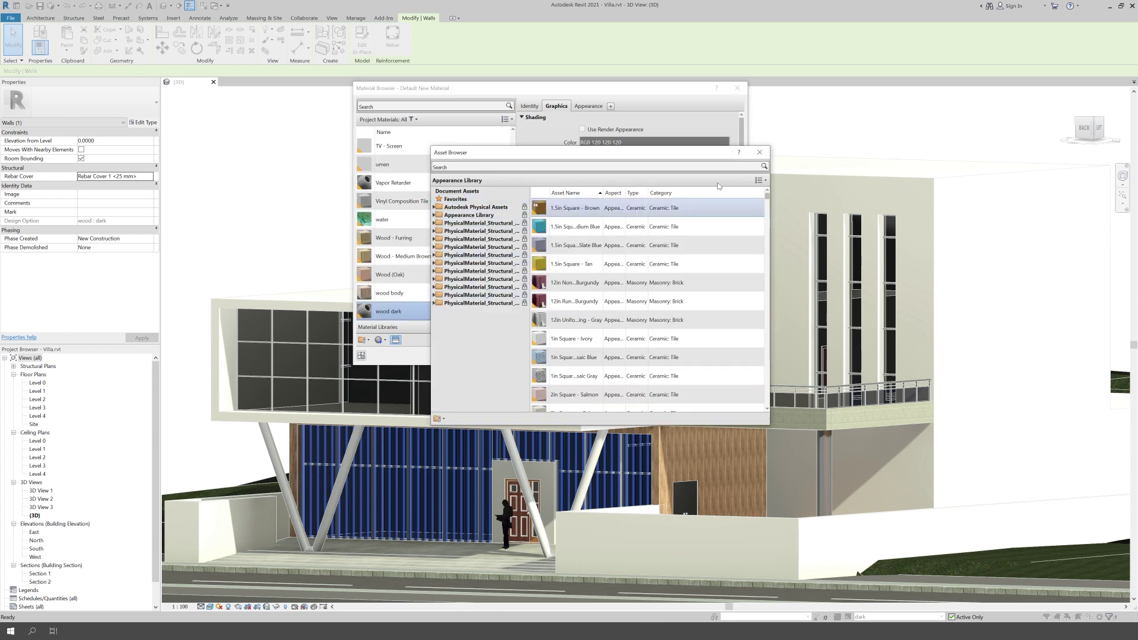
left_click(435, 215)
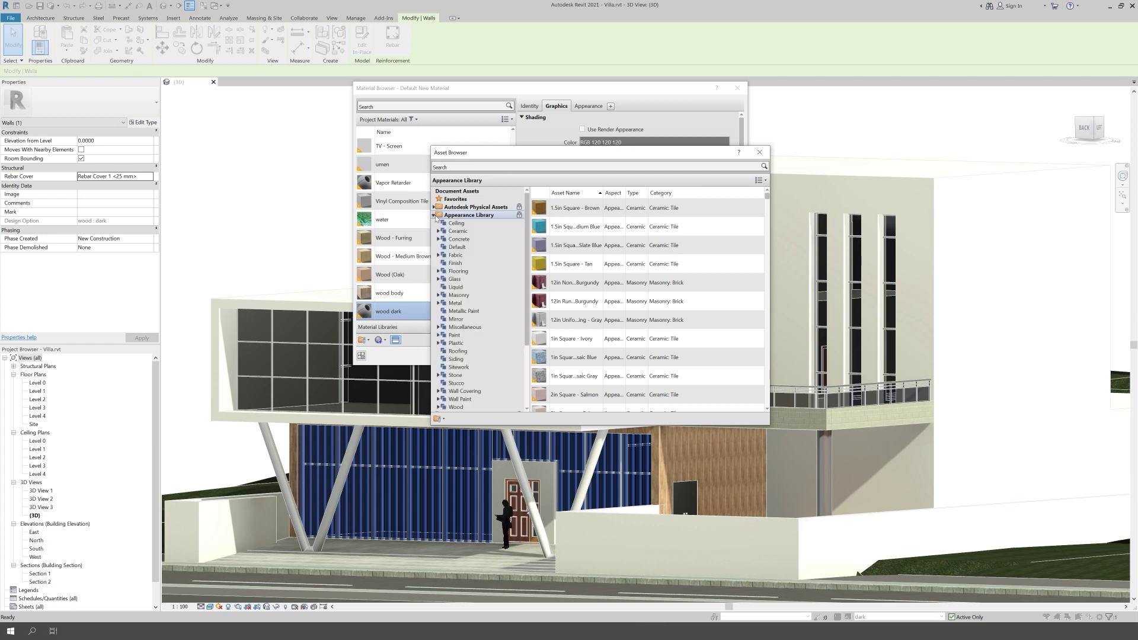
scroll(468, 338, "down", 2)
left_click(444, 360)
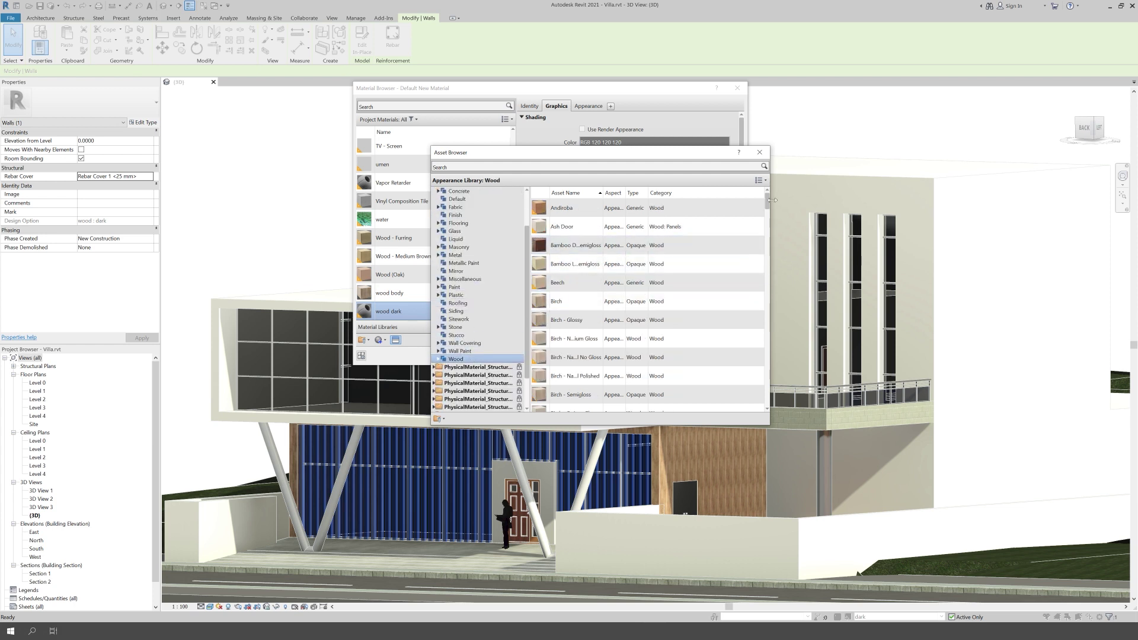
mouse_move(768, 207)
left_mouse_down()
mouse_move(763, 380)
mouse_move(777, 193)
left_mouse_up()
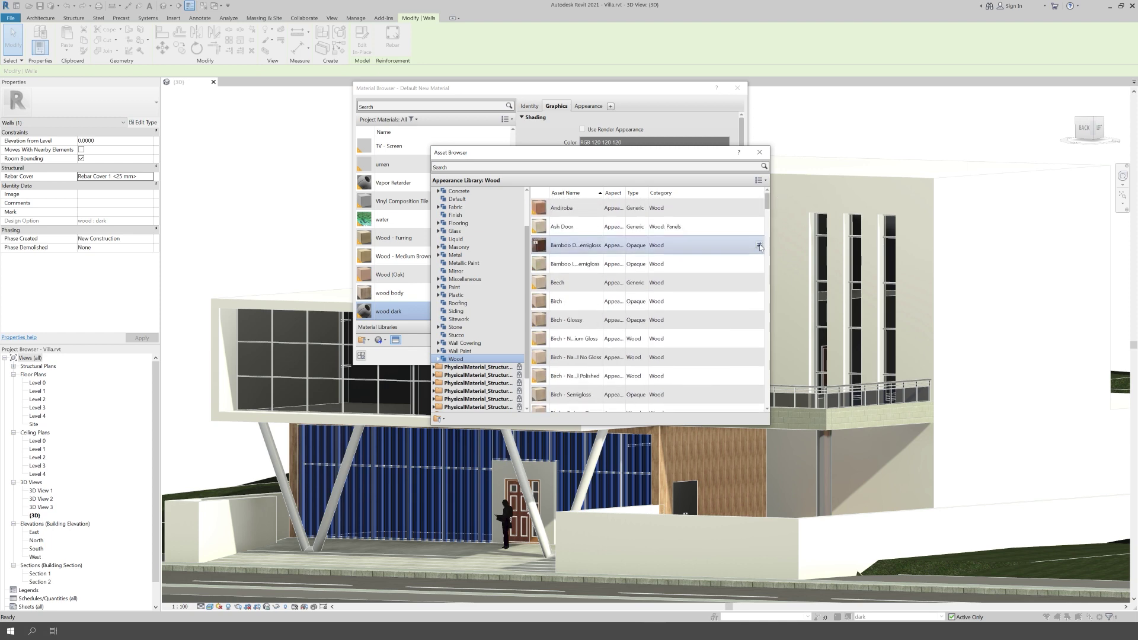
left_click(760, 245)
left_click(759, 153)
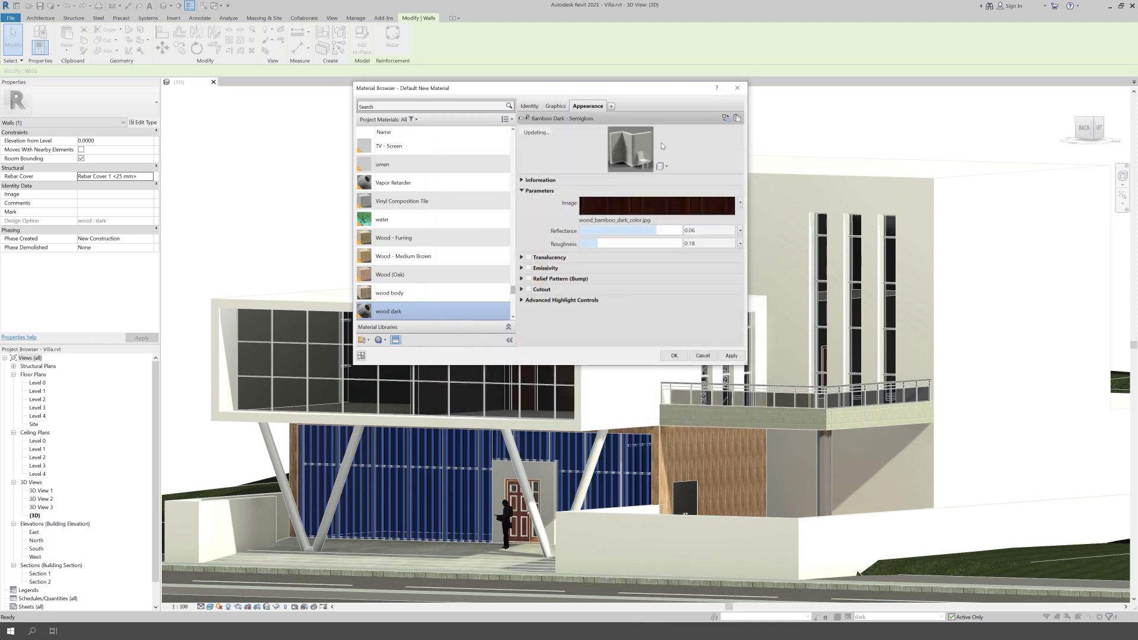
left_click(556, 107)
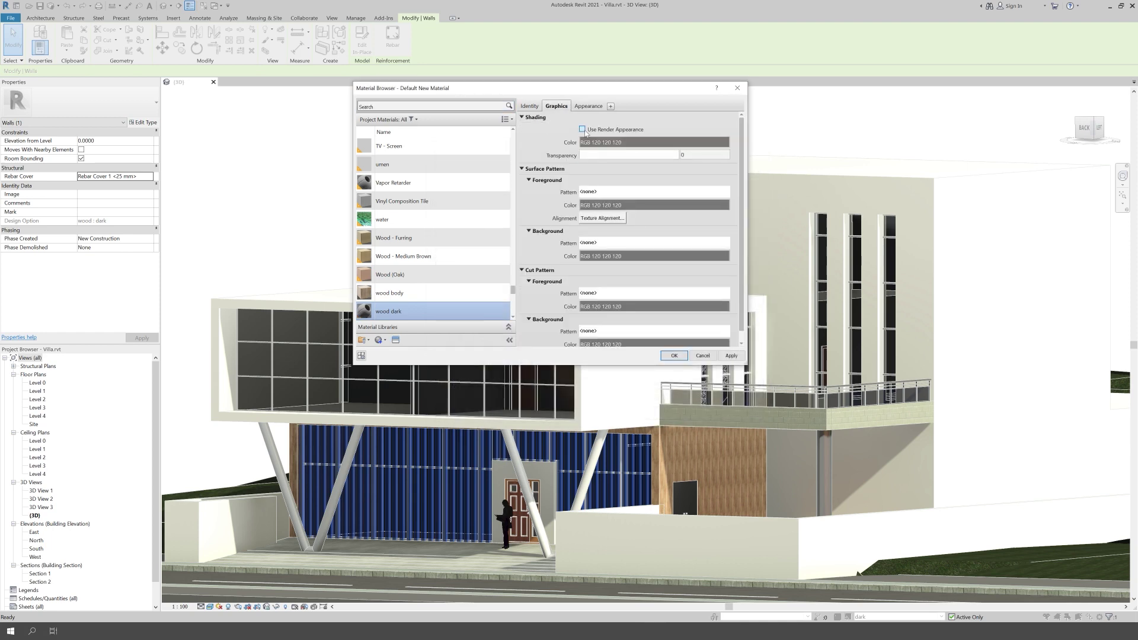
left_click(681, 357)
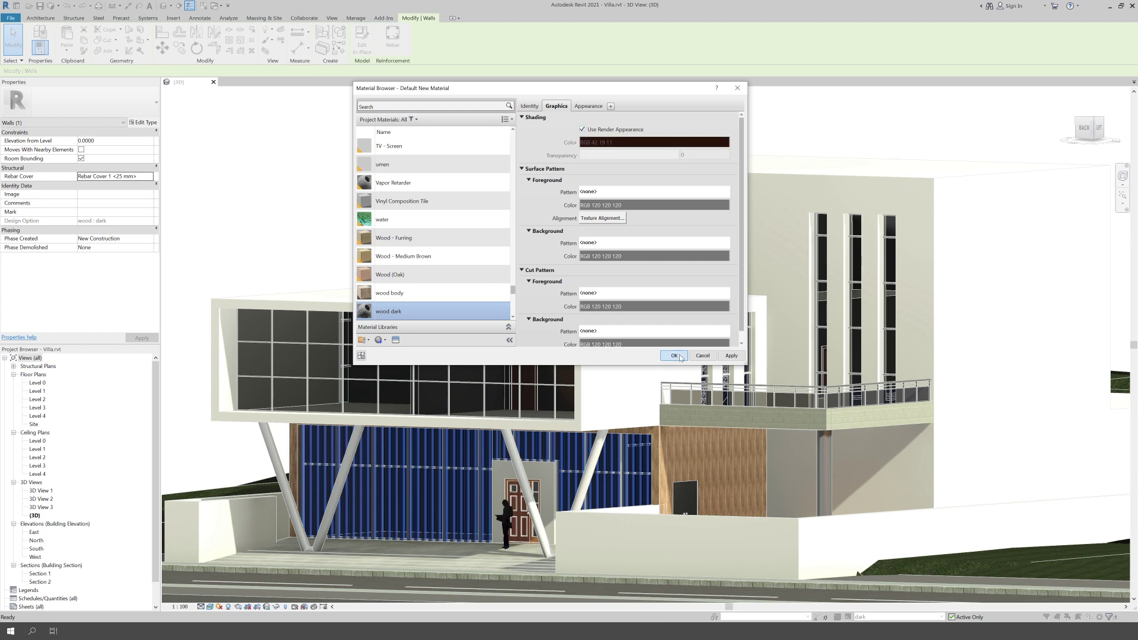
left_click(681, 356)
left_click(474, 346)
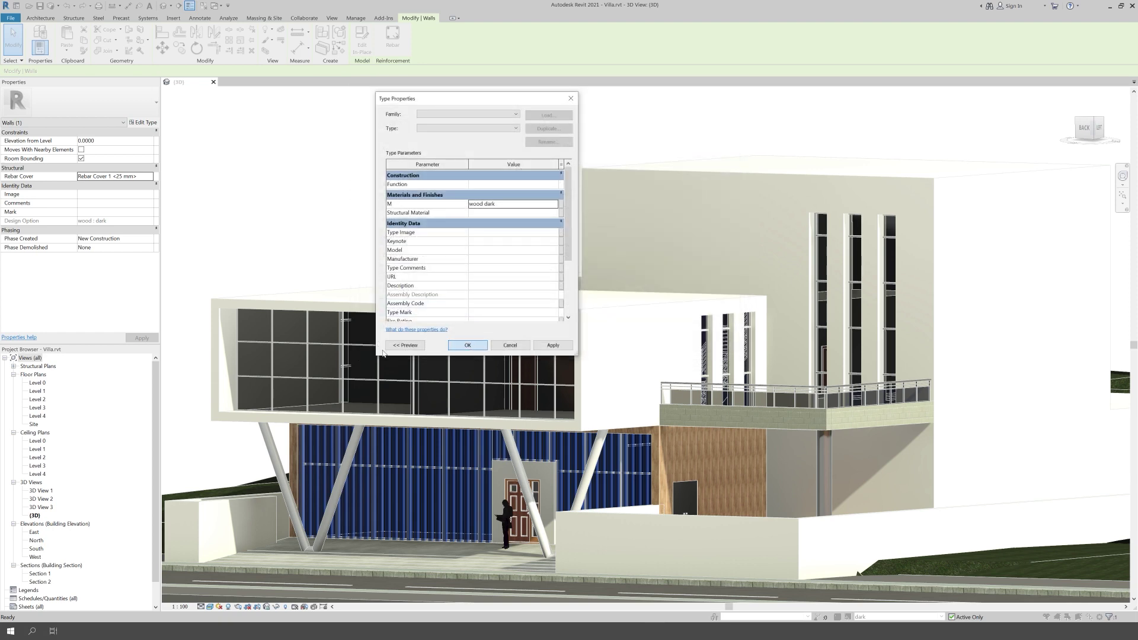
left_click(284, 242)
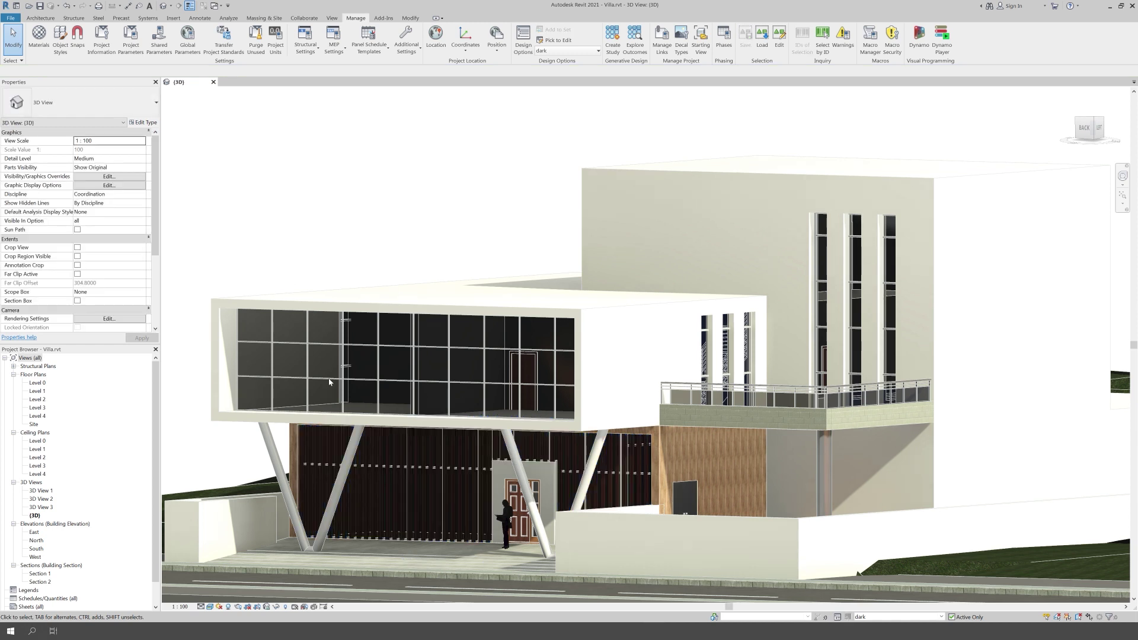
Show the light primary wood option, review light and dark in Design Options, then return to Main Model.
left_click(877, 620)
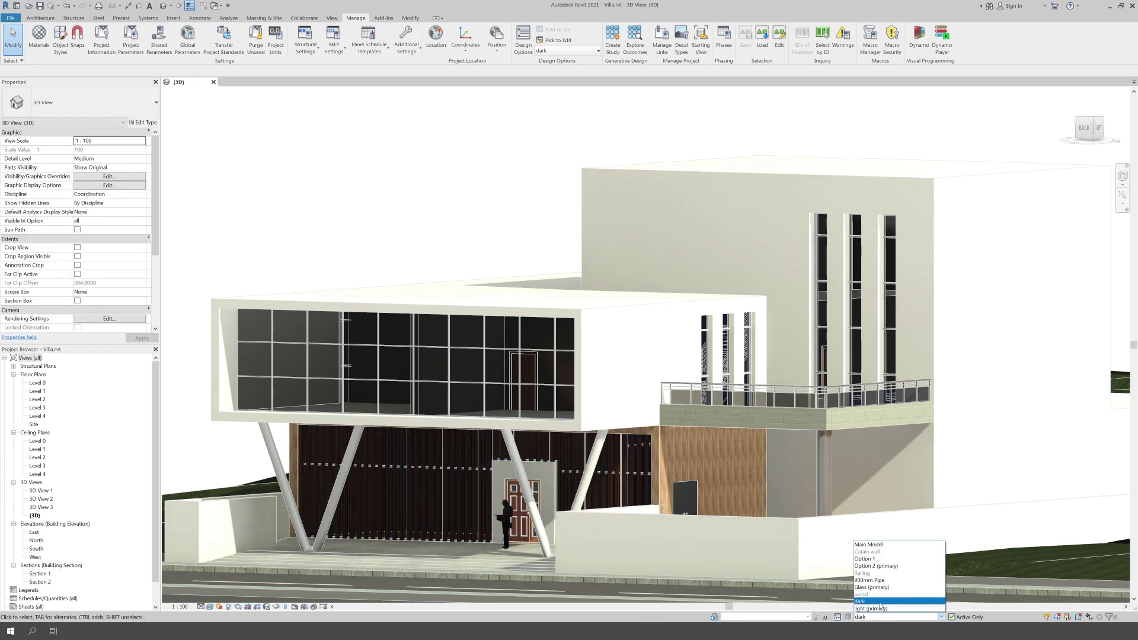
left_click(880, 603)
left_click(879, 616)
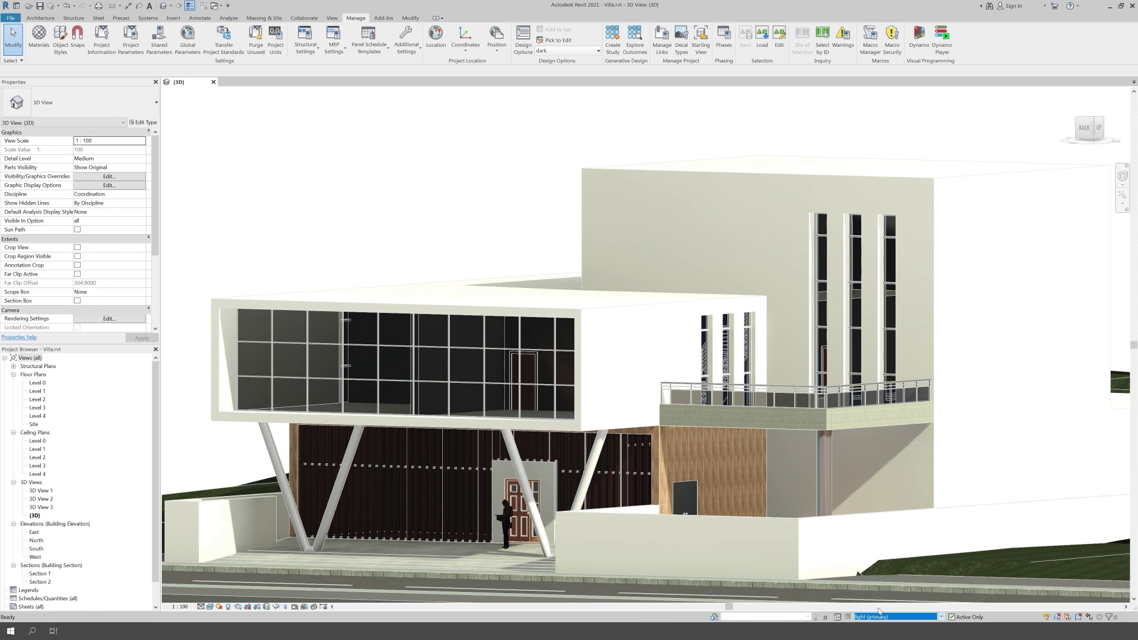
left_click(836, 618)
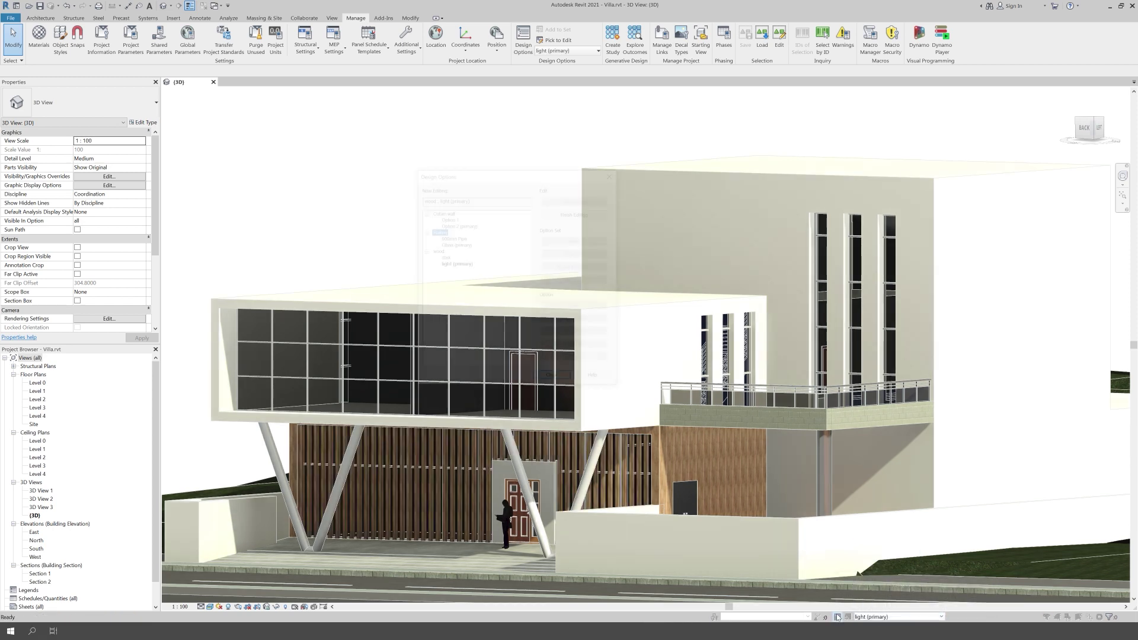
left_click(448, 264)
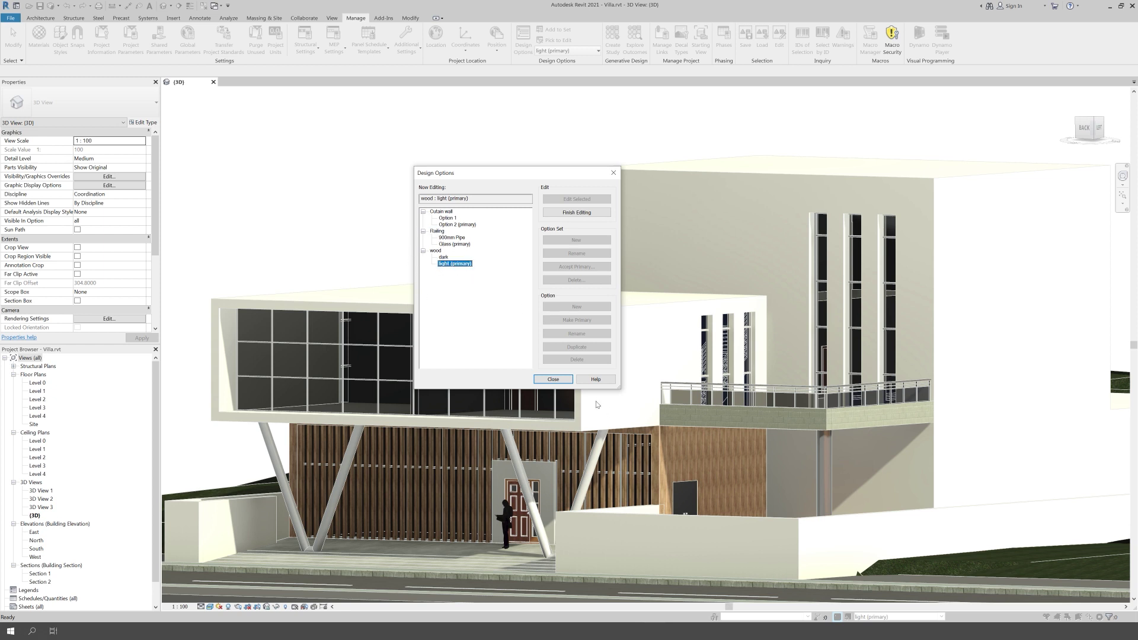
left_click(443, 258)
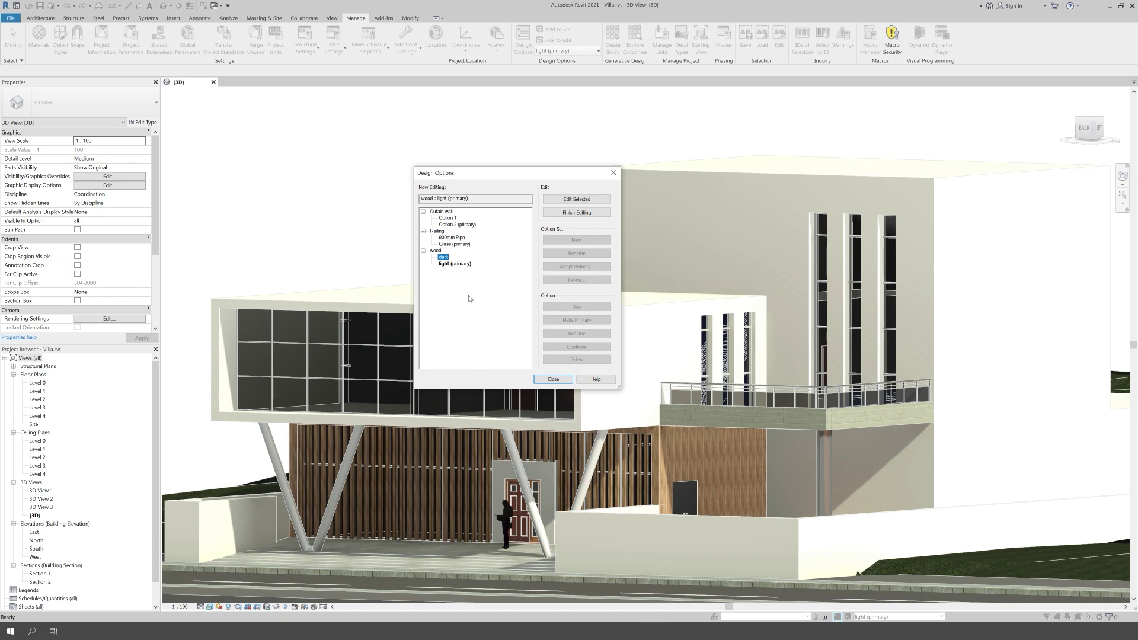
left_click(553, 380)
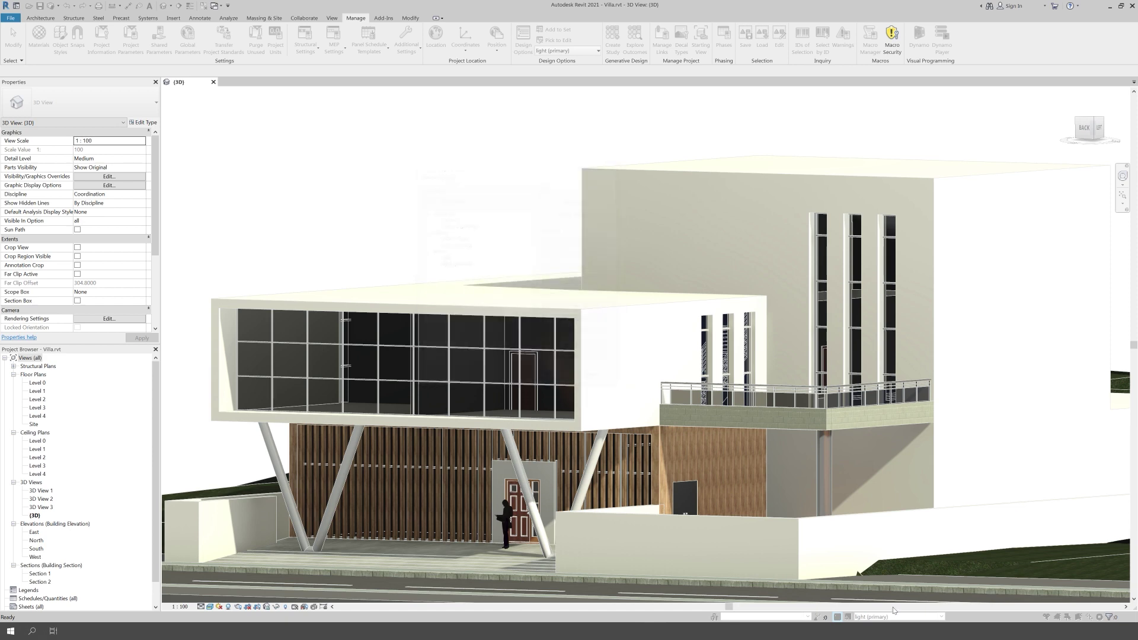
left_click(941, 617)
left_click(869, 544)
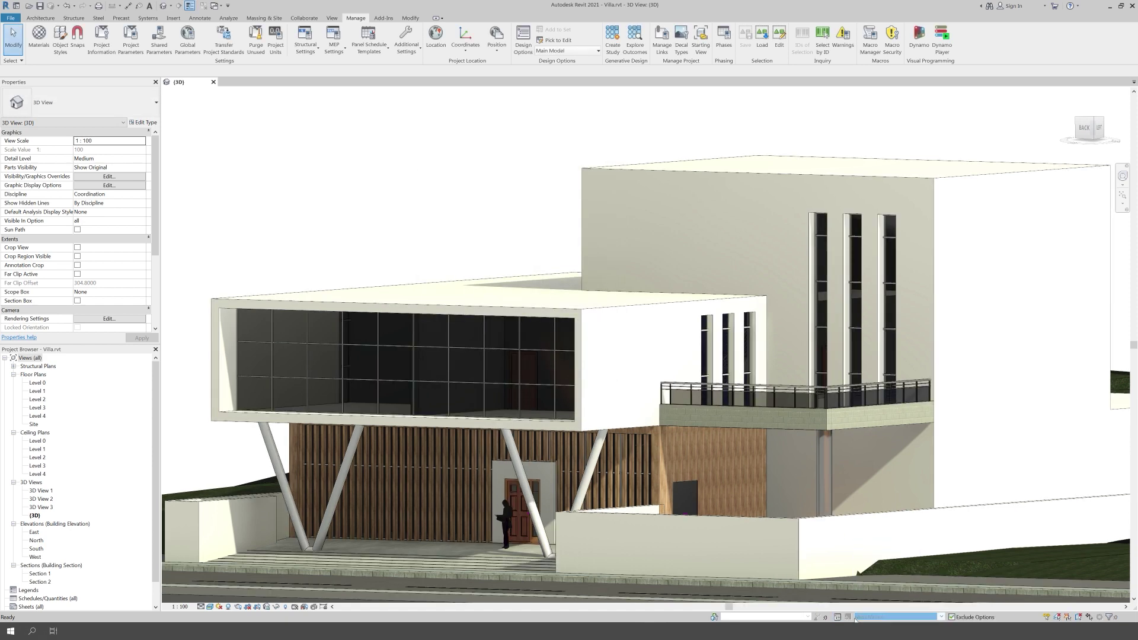
In Design Options, select the dark option and then the wood option set.
left_click(837, 617)
left_click(445, 258)
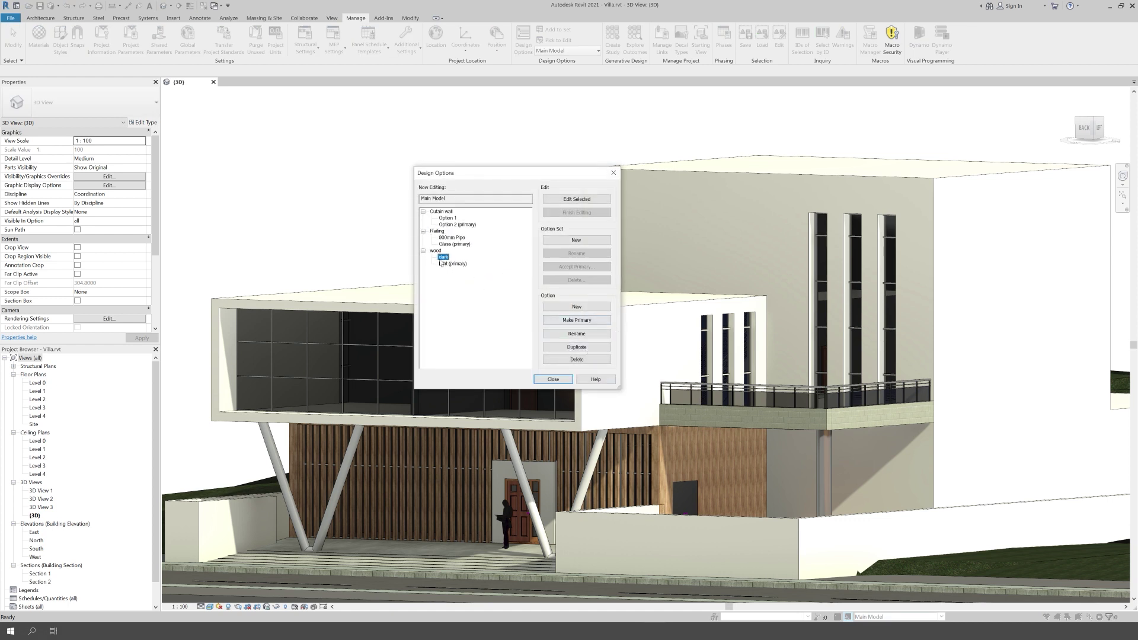
left_click(561, 384)
left_click(436, 250)
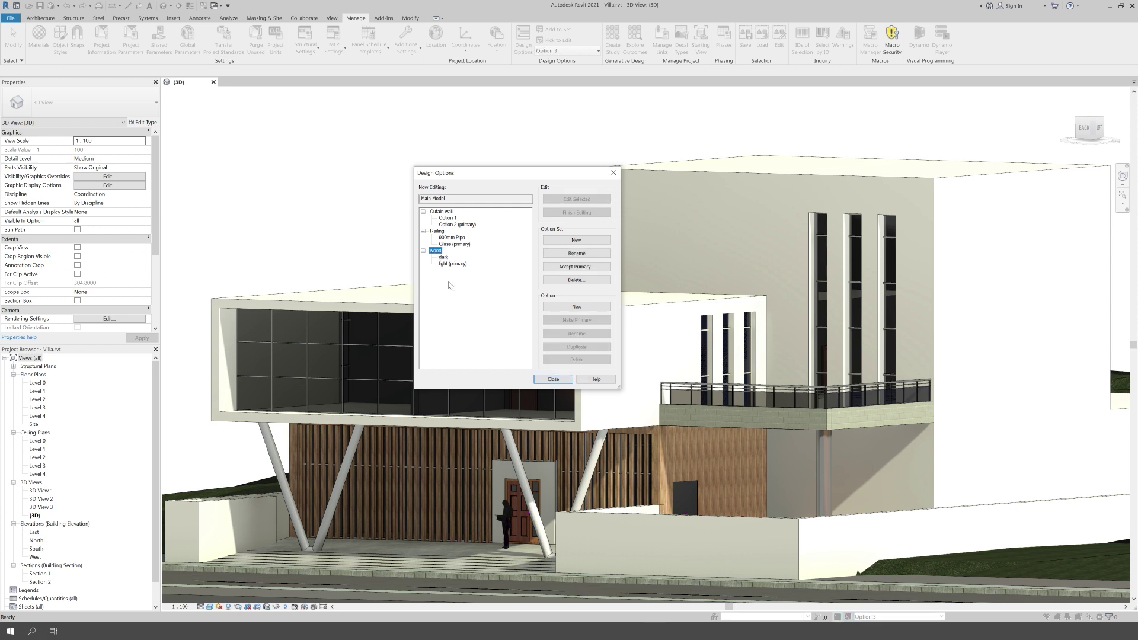